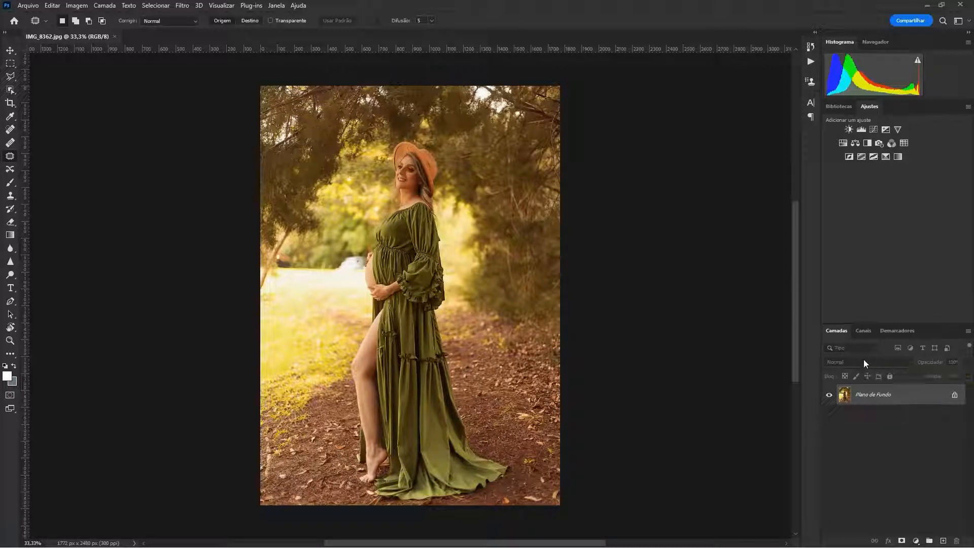
# Step: Duplicate the background photo layer and automatically select the pregnant woman as the subject
pyautogui.hotkey('ctrl', 'j')
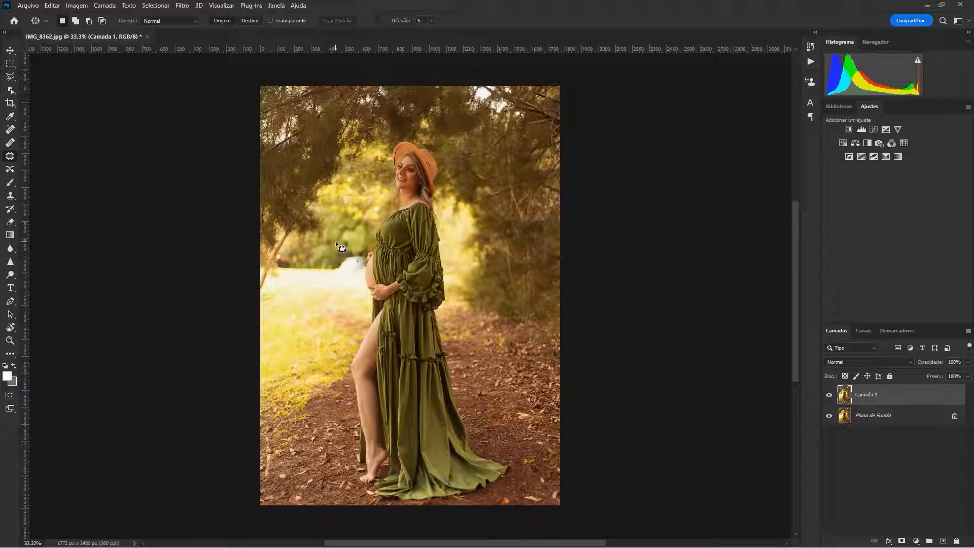
pyautogui.click(155, 6)
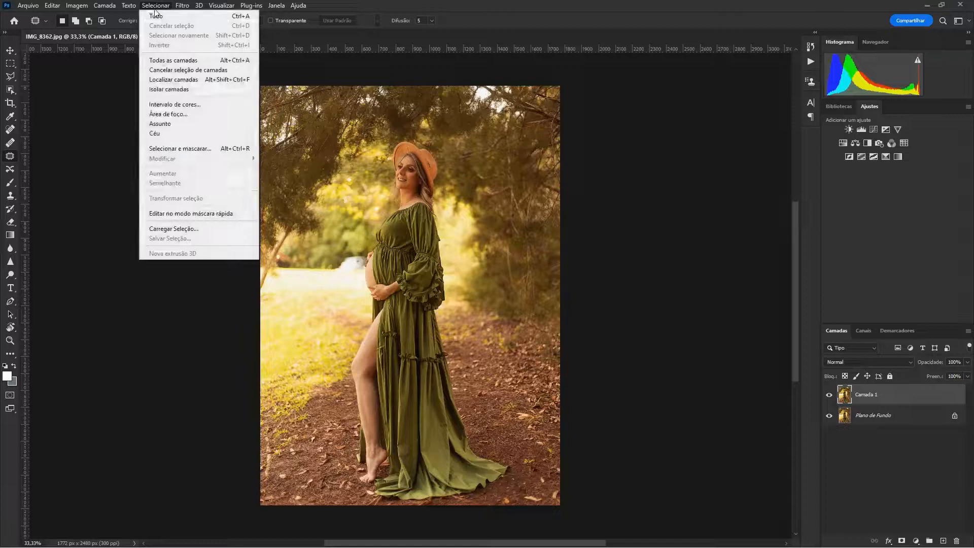
pyautogui.click(166, 128)
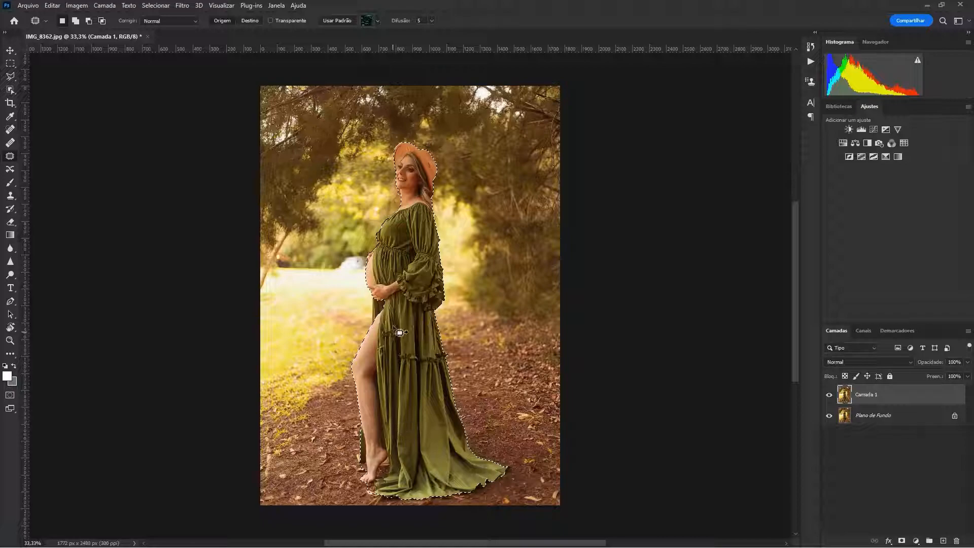
# Step: Add the loose hair beside the woman's face to the selection and subtract the background gap between hair and neck
pyautogui.scroll(1, 381, 253)
pyautogui.scroll(8, 381, 252)
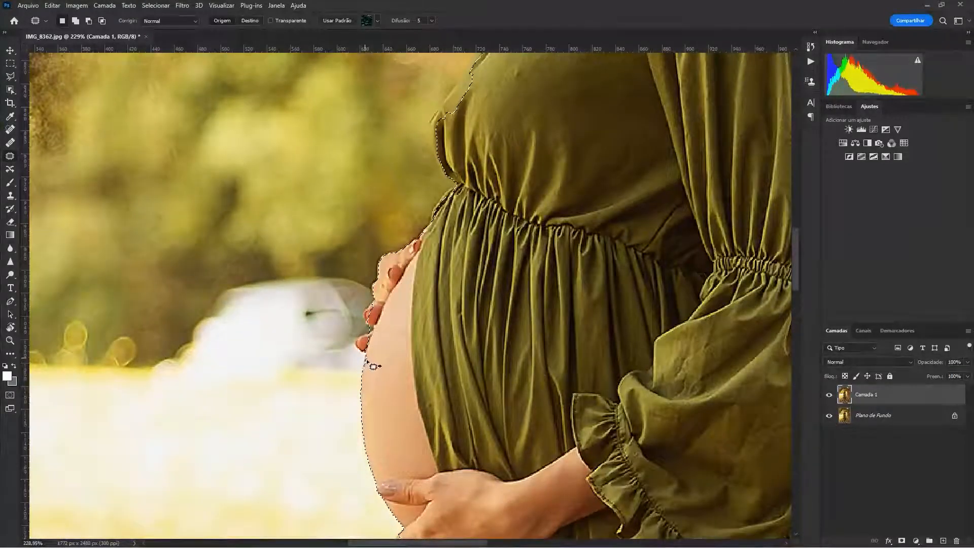
pyautogui.moveTo(465, 183); pyautogui.dragTo(405, 391)
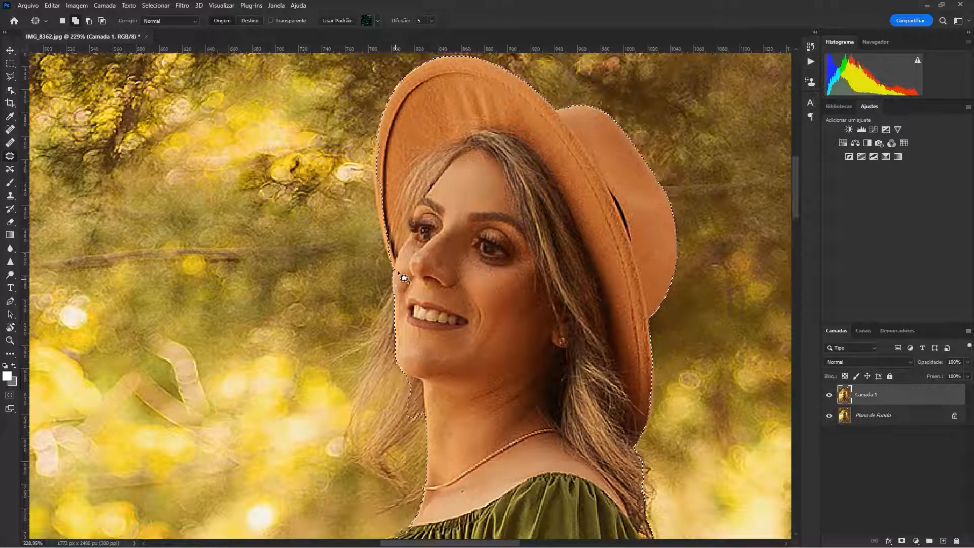
pyautogui.moveTo(396, 269)
pyautogui.mouseDown()
pyautogui.moveTo(345, 456)
pyautogui.moveTo(388, 481)
pyautogui.moveTo(393, 508)
pyautogui.moveTo(426, 501)
pyautogui.moveTo(439, 480)
pyautogui.moveTo(443, 399)
pyautogui.moveTo(397, 270)
pyautogui.mouseUp()
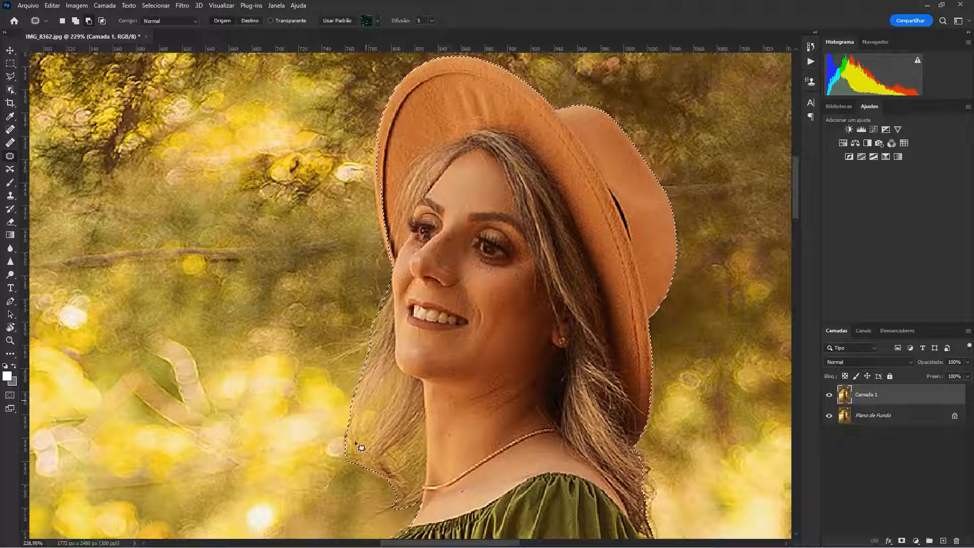
pyautogui.moveTo(402, 493)
pyautogui.mouseDown()
pyautogui.moveTo(428, 429)
pyautogui.moveTo(429, 458)
pyautogui.moveTo(418, 480)
pyautogui.moveTo(406, 474)
pyautogui.mouseUp()
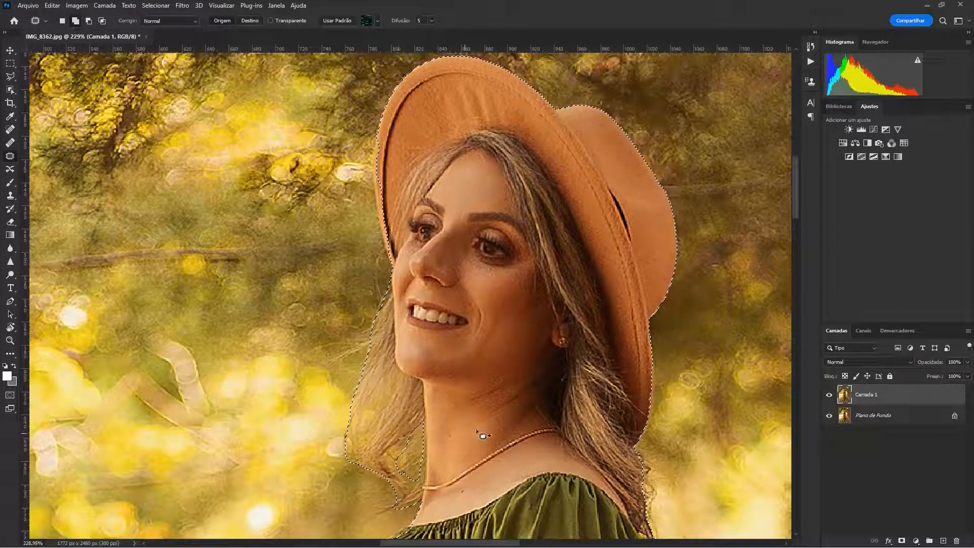
# Step: Correct the selection edge along the front of the dress from the neckline down over the bust
pyautogui.scroll(-5, 447, 366)
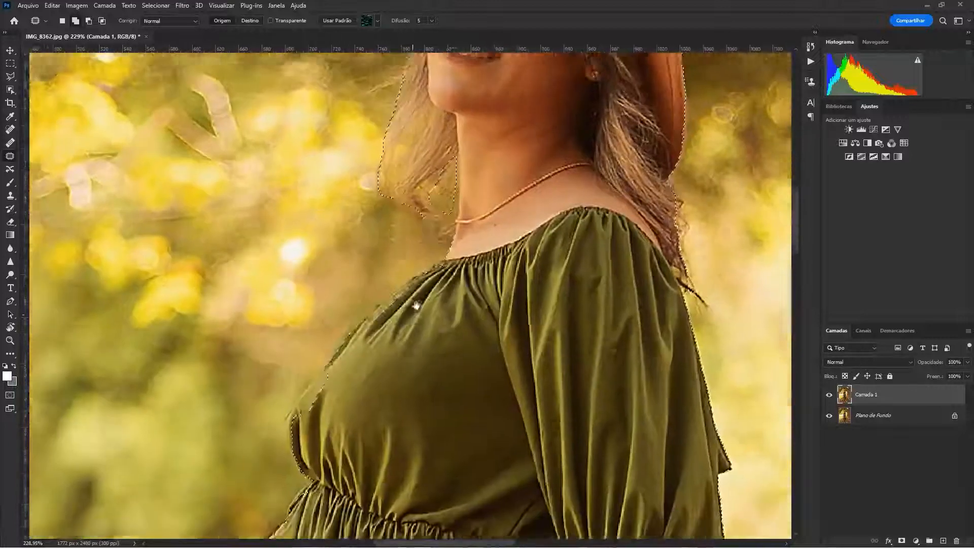
pyautogui.moveTo(417, 305); pyautogui.dragTo(425, 290)
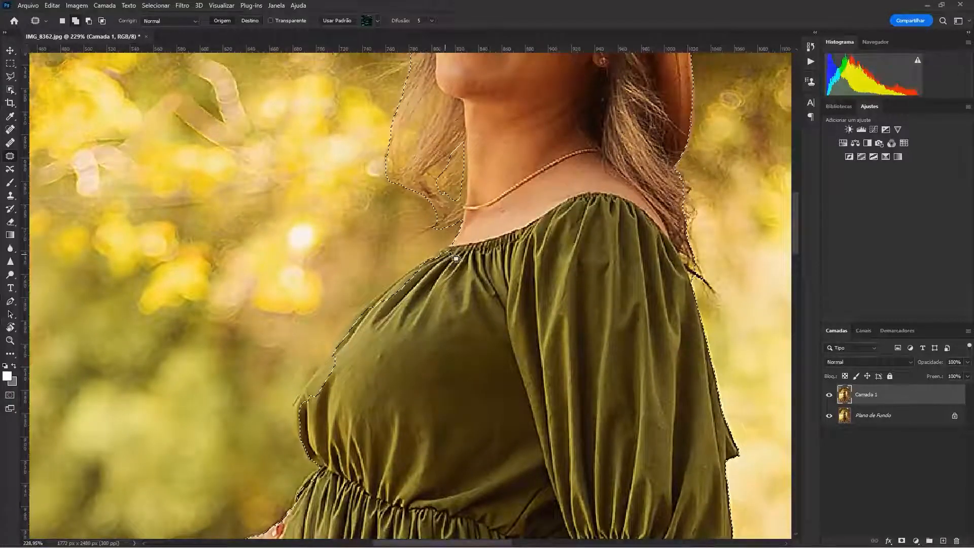
pyautogui.moveTo(471, 235)
pyautogui.mouseDown()
pyautogui.moveTo(338, 346)
pyautogui.moveTo(303, 429)
pyautogui.moveTo(327, 459)
pyautogui.mouseUp()
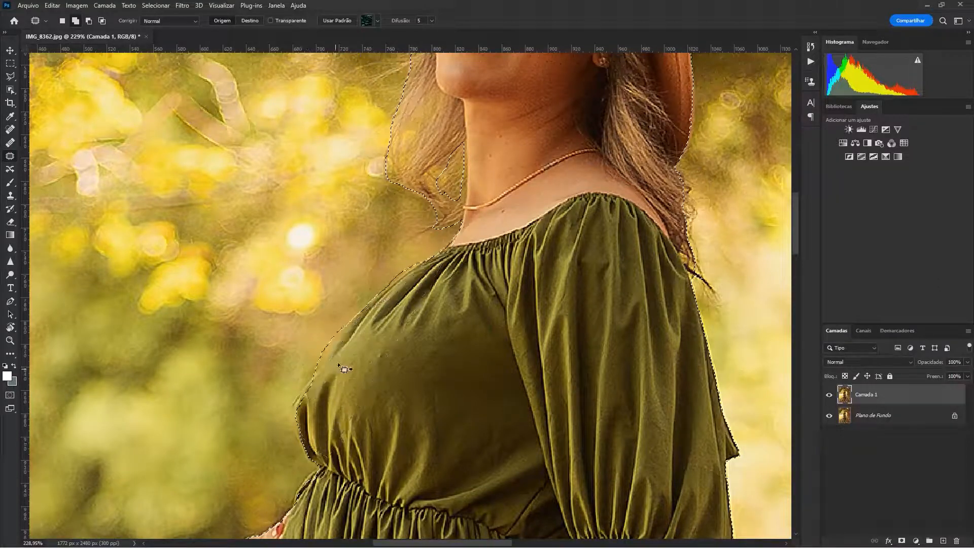
pyautogui.moveTo(336, 350)
pyautogui.mouseDown()
pyautogui.moveTo(293, 409)
pyautogui.moveTo(326, 474)
pyautogui.mouseUp()
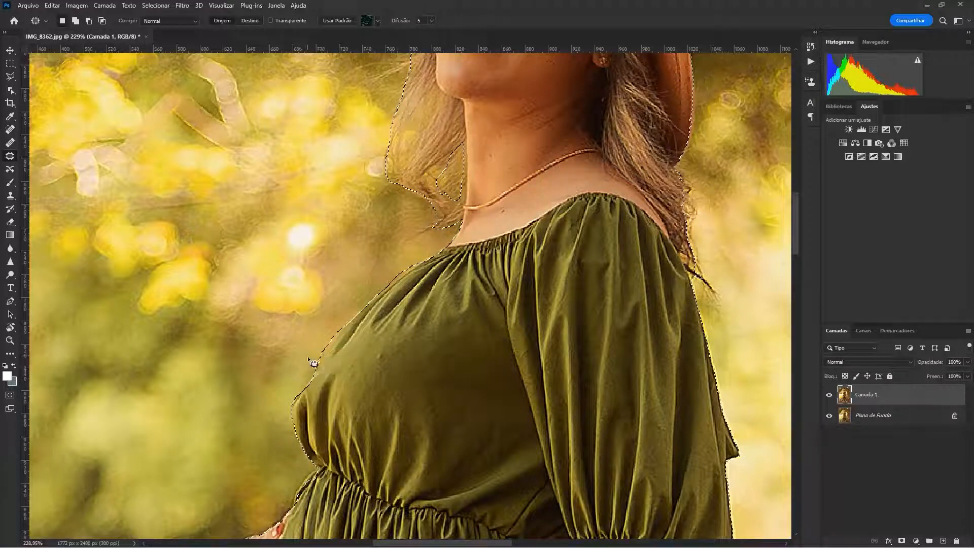
pyautogui.moveTo(304, 375)
pyautogui.mouseDown()
pyautogui.moveTo(318, 369)
pyautogui.moveTo(346, 307)
pyautogui.moveTo(318, 355)
pyautogui.mouseUp()
# Step: Refine the selection around the hands on the belly and add the dress fabric hanging below the lower hand
pyautogui.moveTo(413, 400); pyautogui.dragTo(418, 216)
pyautogui.moveTo(329, 304)
pyautogui.mouseDown()
pyautogui.moveTo(319, 295)
pyautogui.moveTo(302, 343)
pyautogui.moveTo(383, 206)
pyautogui.mouseUp()
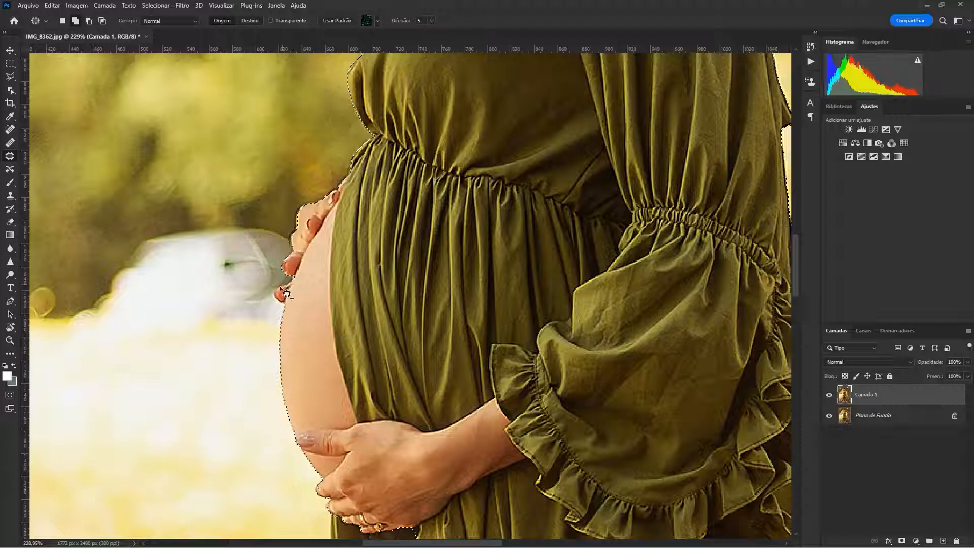
pyautogui.moveTo(393, 381); pyautogui.dragTo(347, 218)
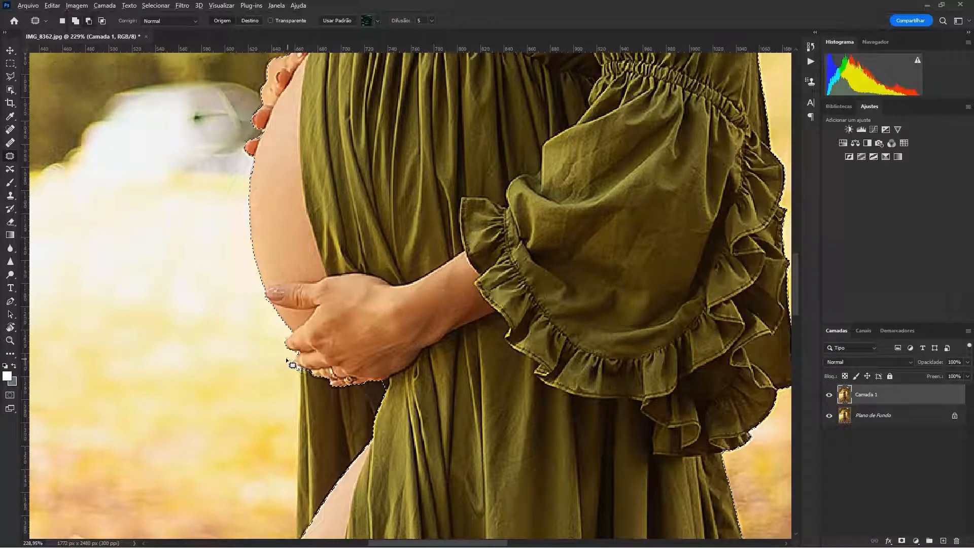
pyautogui.moveTo(387, 322); pyautogui.dragTo(399, 192)
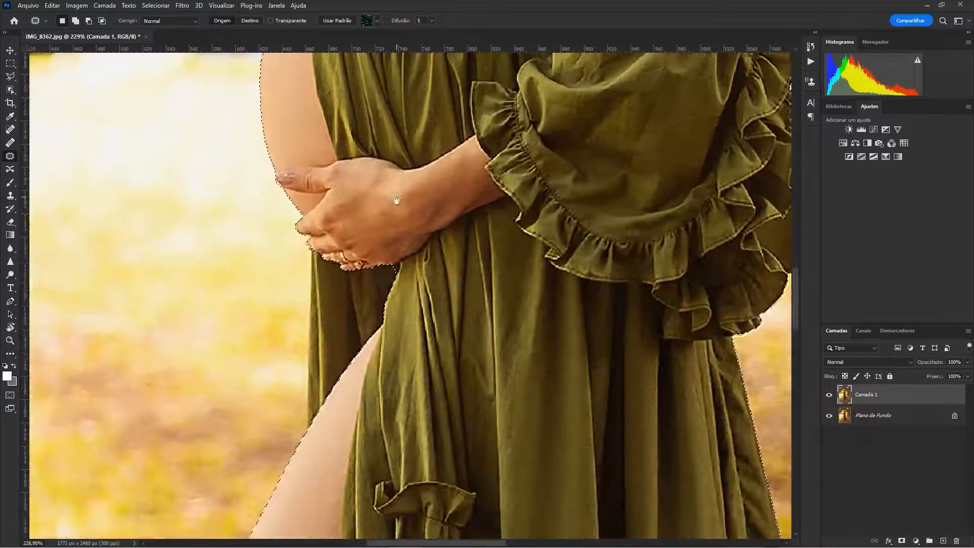
pyautogui.moveTo(319, 252)
pyautogui.mouseDown()
pyautogui.moveTo(307, 247)
pyautogui.moveTo(316, 415)
pyautogui.moveTo(380, 387)
pyautogui.moveTo(406, 240)
pyautogui.mouseUp()
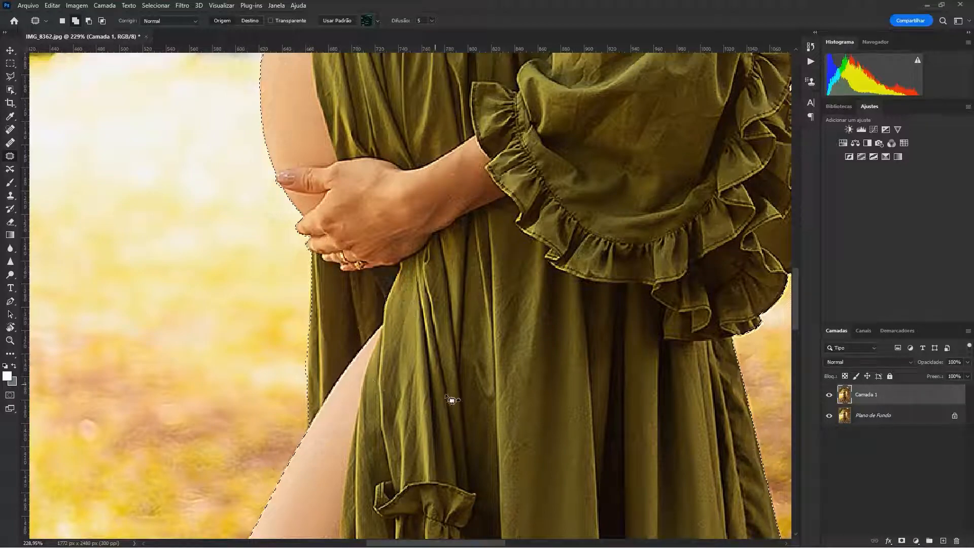
# Step: Add the missing corner of green dress fabric behind the bare foot to the selection
pyautogui.moveTo(458, 390); pyautogui.dragTo(440, 193)
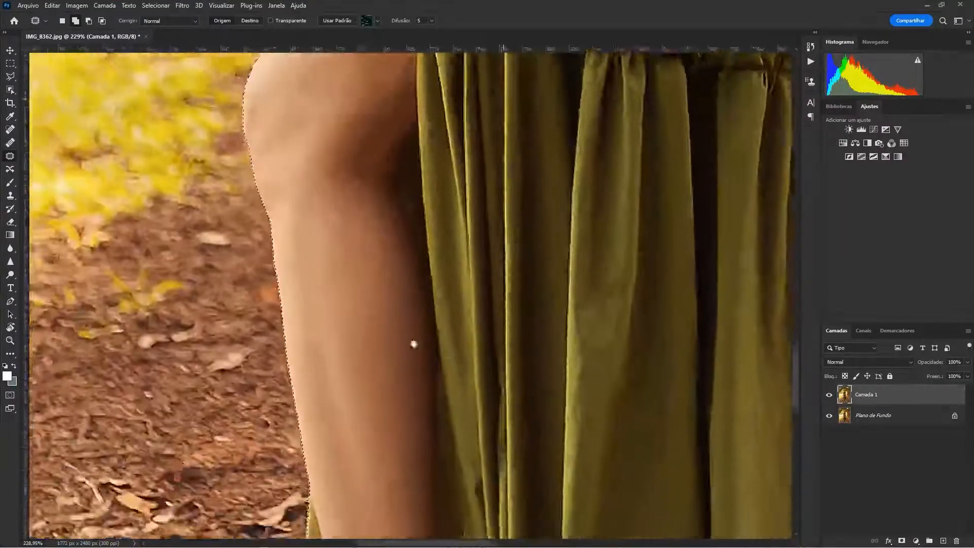
pyautogui.moveTo(413, 343); pyautogui.dragTo(370, 218)
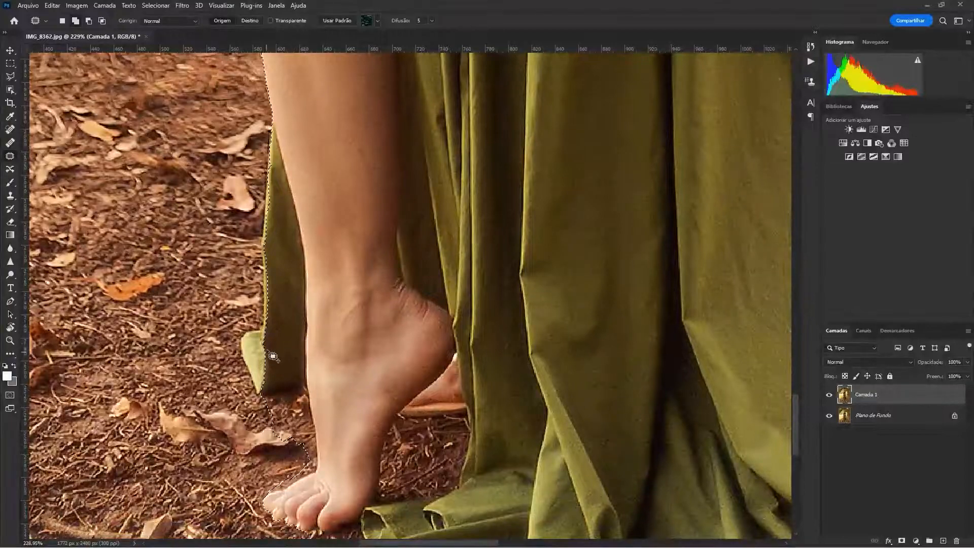
pyautogui.moveTo(273, 357)
pyautogui.mouseDown()
pyautogui.moveTo(265, 342)
pyautogui.moveTo(249, 344)
pyautogui.mouseUp()
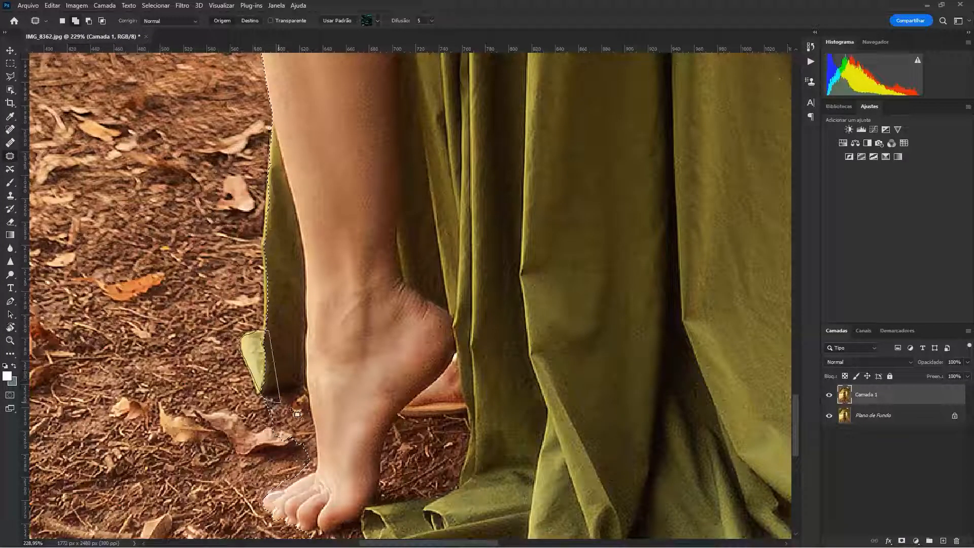
# Step: Examine the selection edge from the dress train up the woman's back, sleeve, hair and hat, and check the whole figure
pyautogui.moveTo(571, 284); pyautogui.dragTo(213, 243)
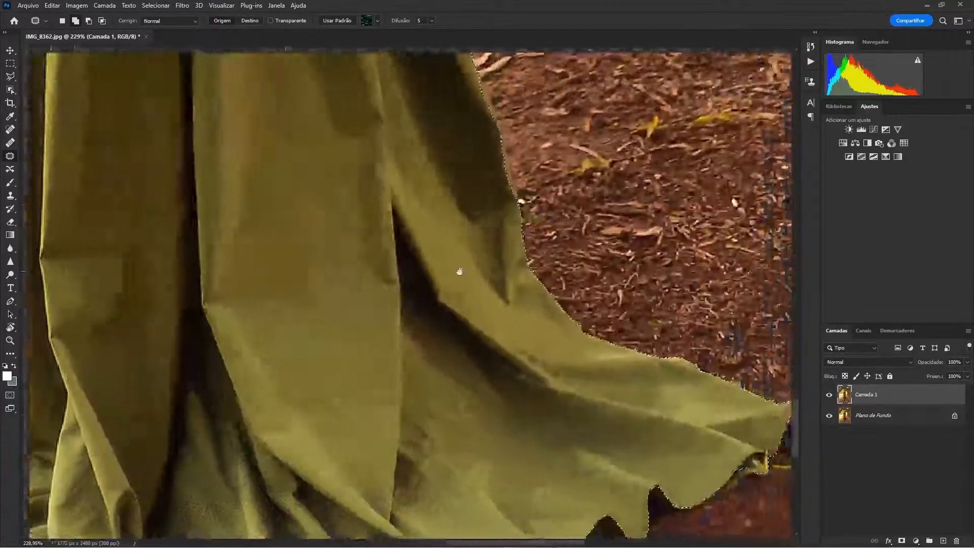
pyautogui.moveTo(461, 252); pyautogui.dragTo(489, 433)
pyautogui.moveTo(391, 147); pyautogui.dragTo(460, 495)
pyautogui.moveTo(431, 91); pyautogui.dragTo(435, 276)
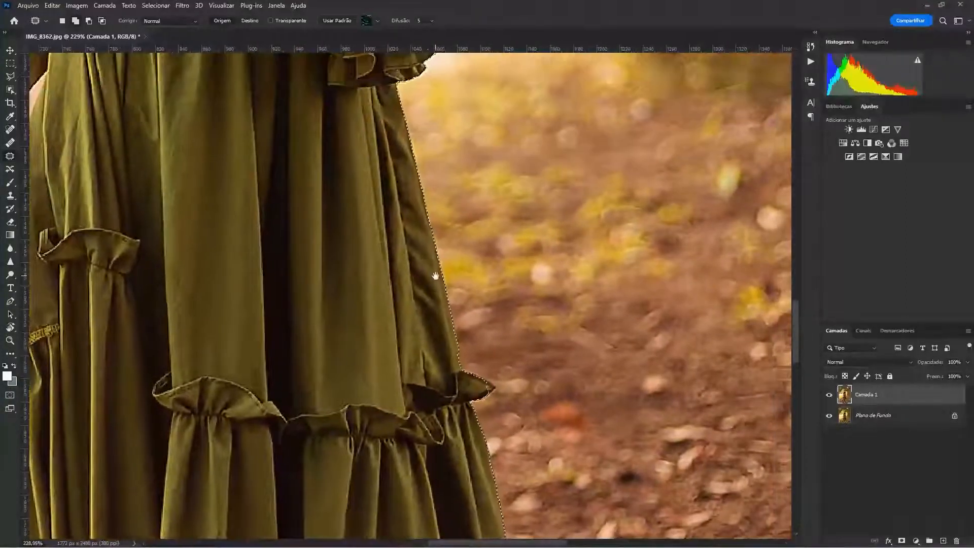
pyautogui.moveTo(501, 359); pyautogui.dragTo(546, 503)
pyautogui.moveTo(375, 229); pyautogui.dragTo(398, 454)
pyautogui.moveTo(476, 263); pyautogui.dragTo(434, 502)
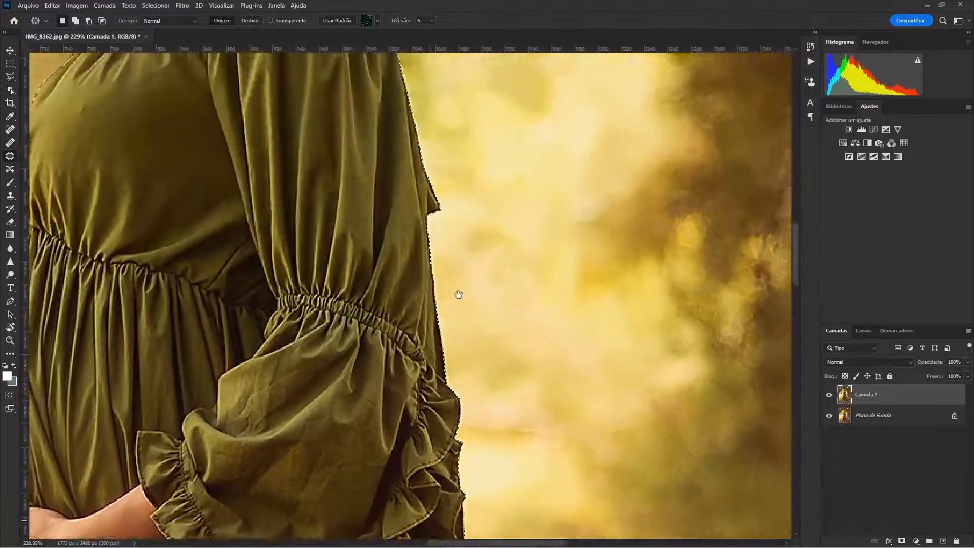
pyautogui.moveTo(457, 295); pyautogui.dragTo(520, 518)
pyautogui.moveTo(465, 274); pyautogui.dragTo(500, 389)
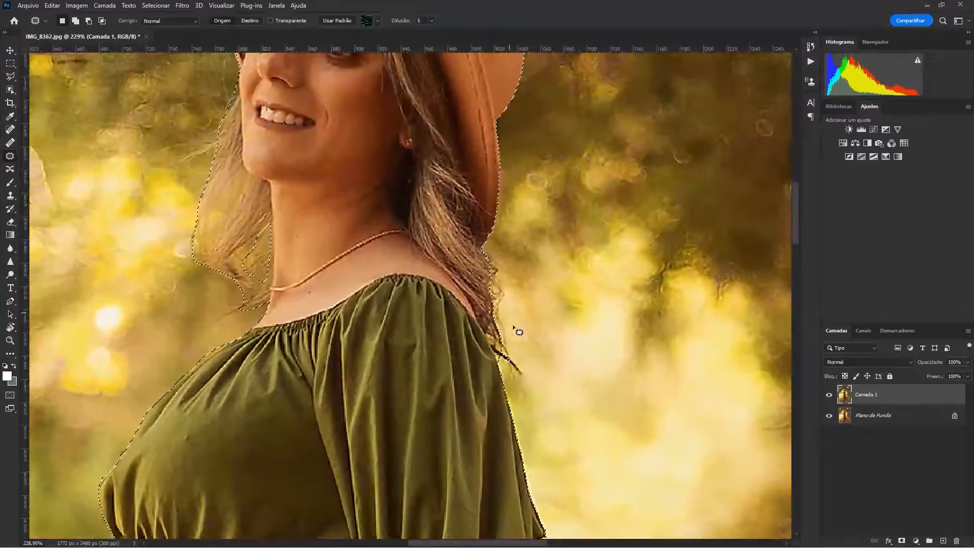
pyautogui.moveTo(508, 264); pyautogui.dragTo(507, 321)
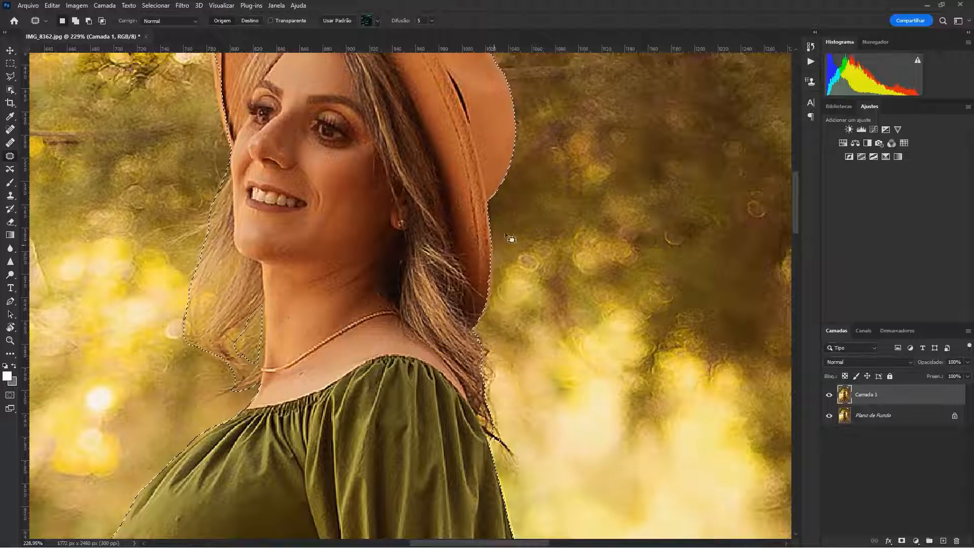
pyautogui.moveTo(510, 252); pyautogui.dragTo(516, 355)
pyautogui.moveTo(449, 190); pyautogui.dragTo(452, 229)
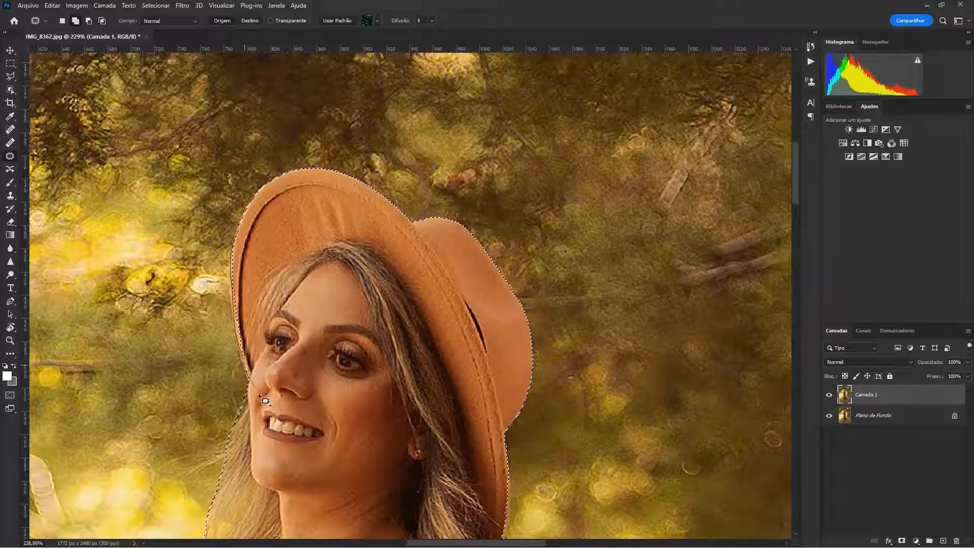
pyautogui.moveTo(262, 221); pyautogui.dragTo(269, 223)
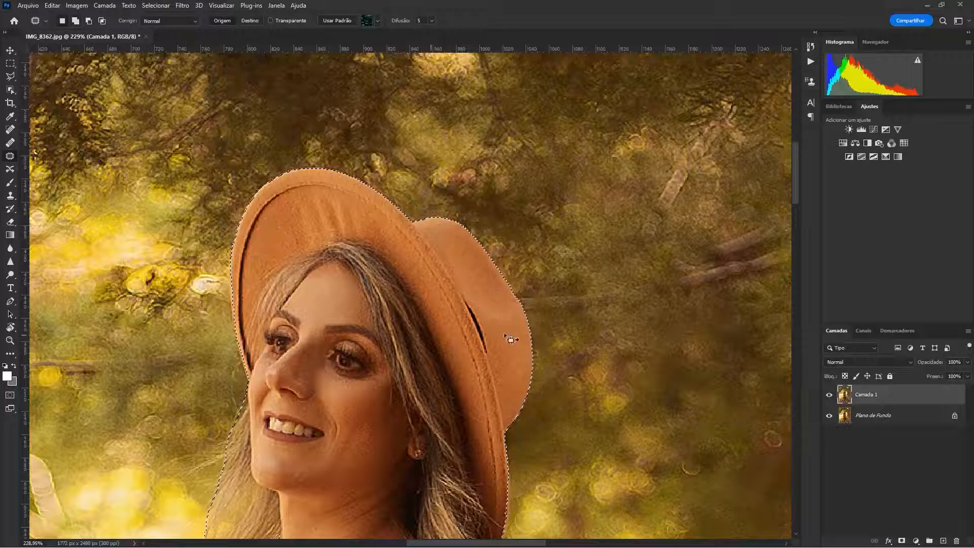
pyautogui.hotkey('ctrl', '-')
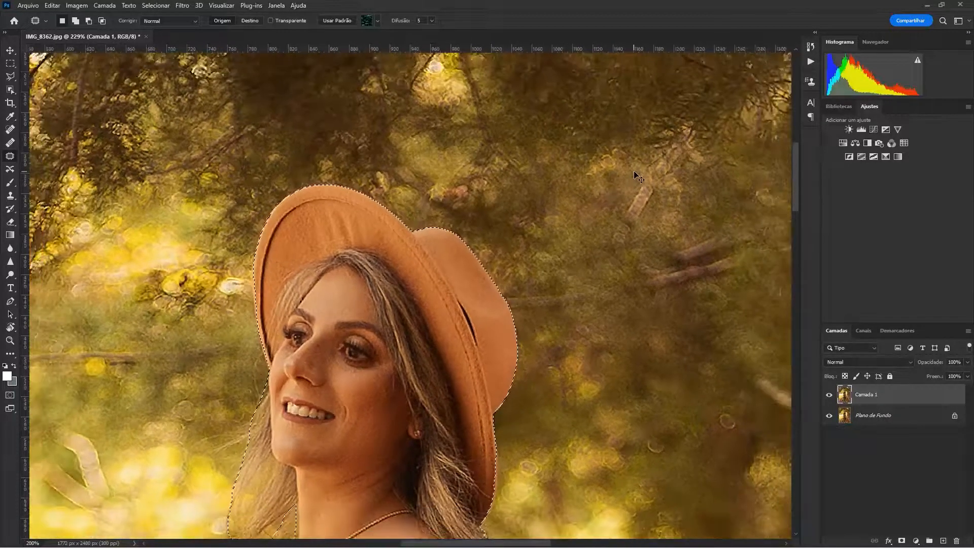
pyautogui.hotkey('ctrl', '0')
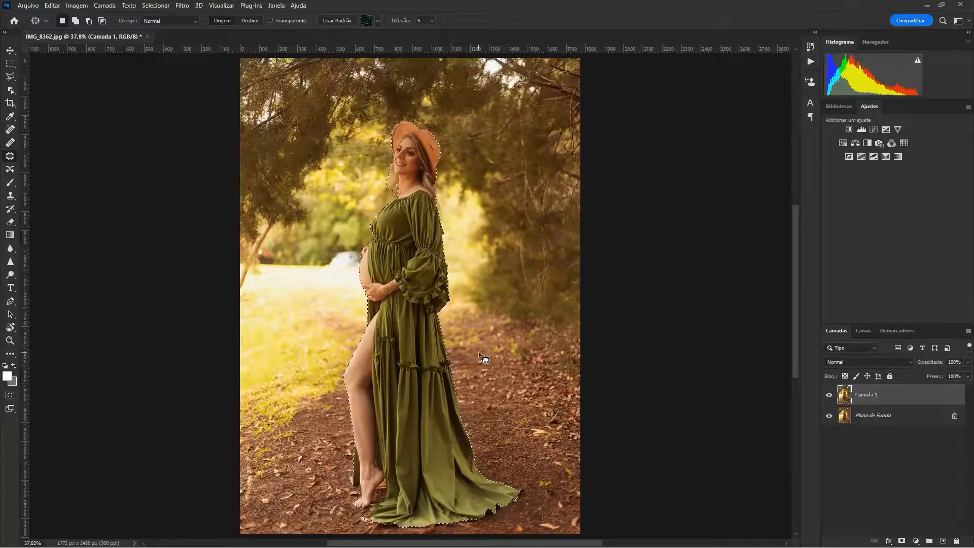
# Step: Copy the selected woman to a new layer and check the cutout on its own before showing all layers again
pyautogui.hotkey('ctrl', 'j')
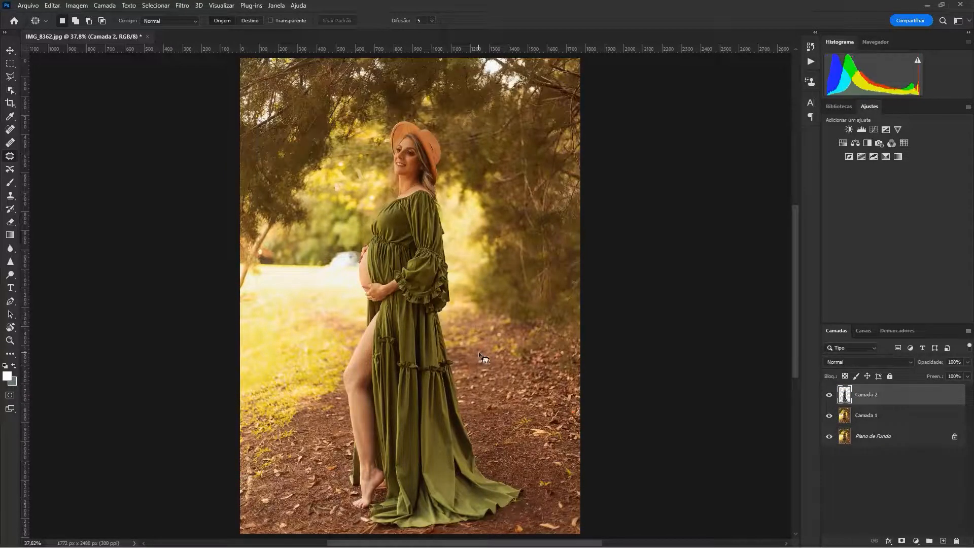
pyautogui.keyDown('alt'); pyautogui.click(829, 395); pyautogui.keyUp('alt')
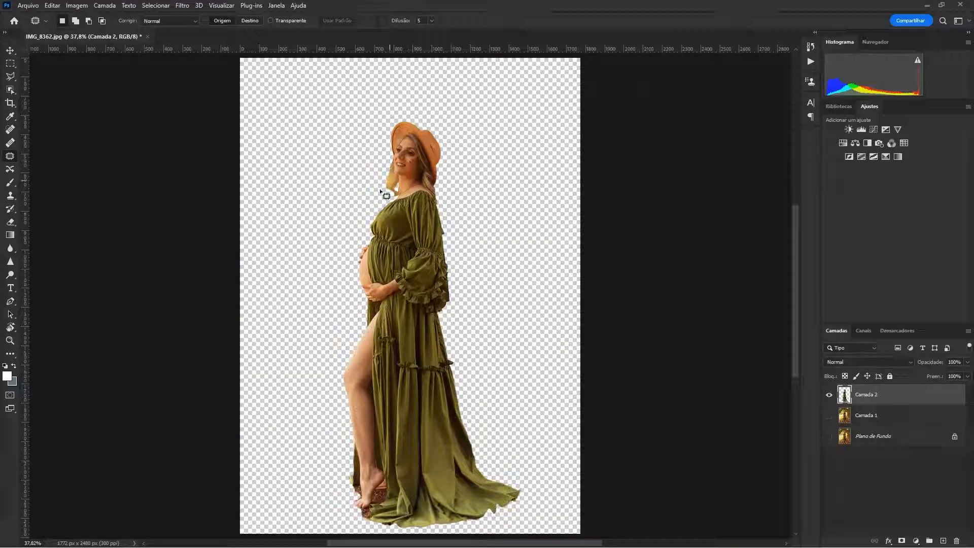
pyautogui.keyDown('alt'); pyautogui.click(829, 397); pyautogui.keyUp('alt')
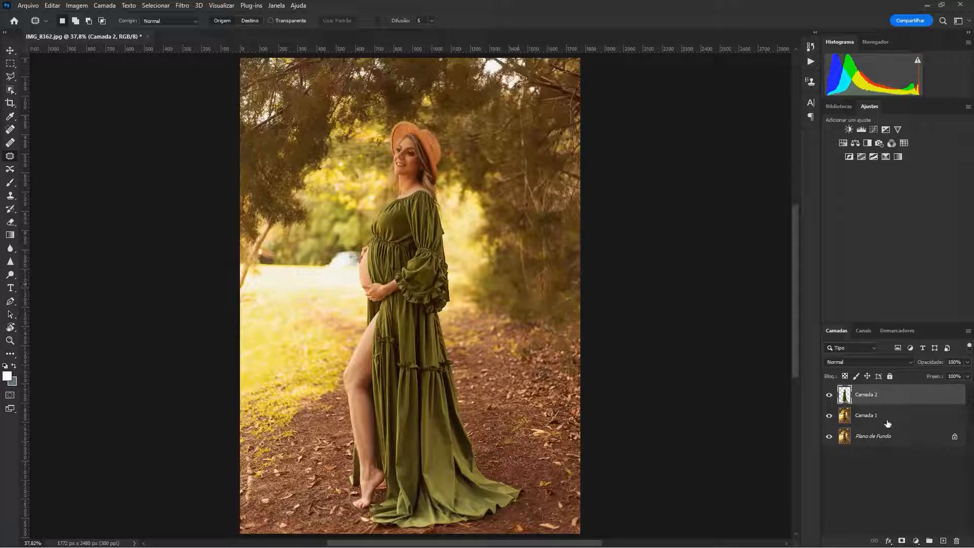
# Step: Make the full photo copy Camada 1 the active layer and activate the Mixer Brush tool
pyautogui.click(867, 419)
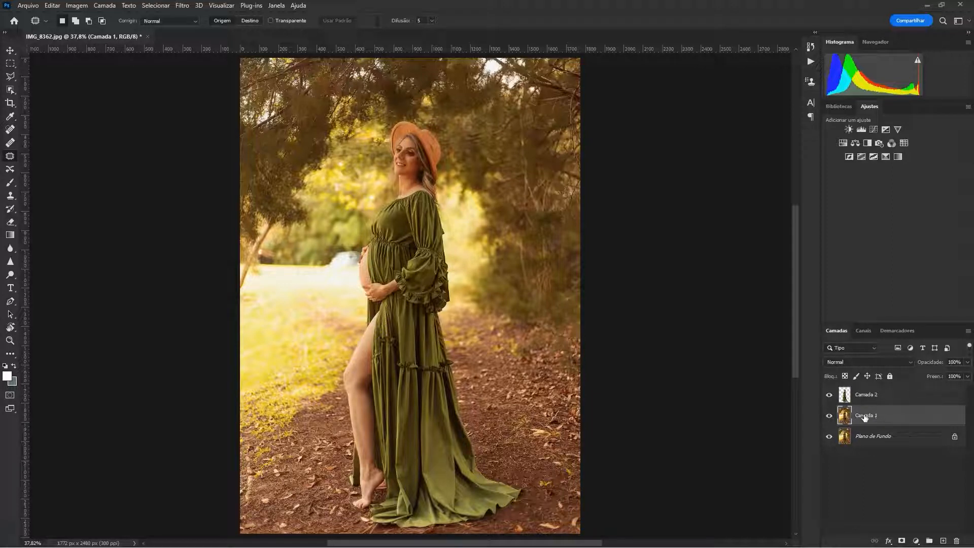
pyautogui.keyDown('alt'); pyautogui.click(830, 417); pyautogui.keyUp('alt')
pyautogui.click(12, 183)
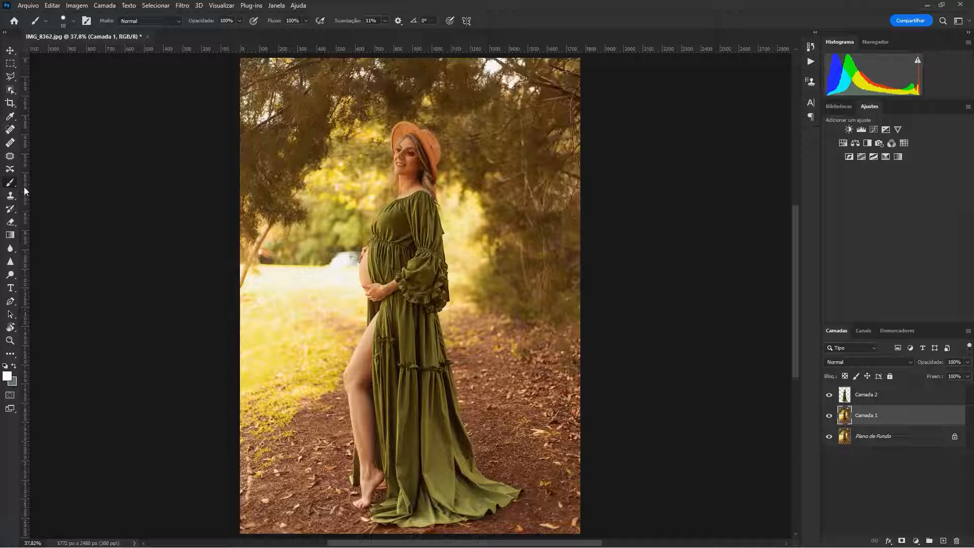
pyautogui.rightClick(11, 185)
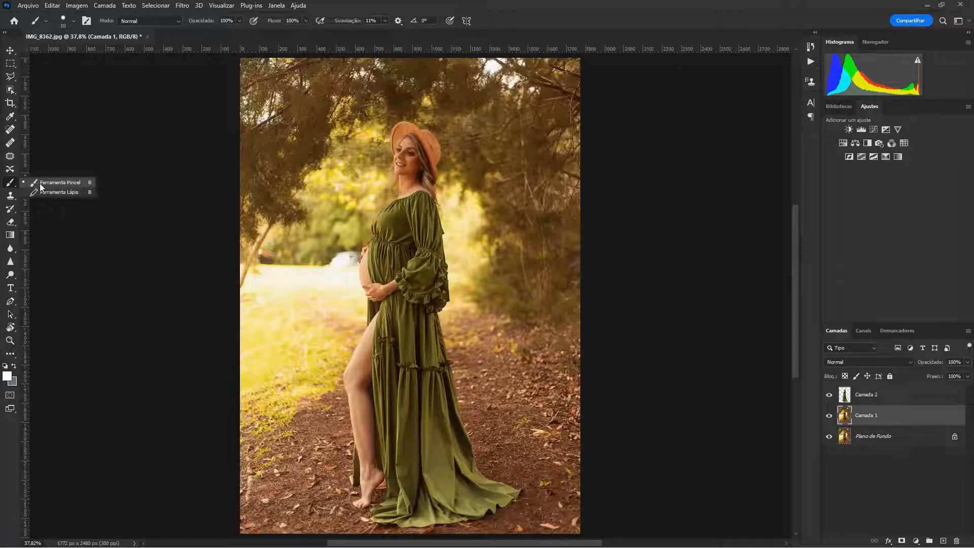
pyautogui.click(11, 357)
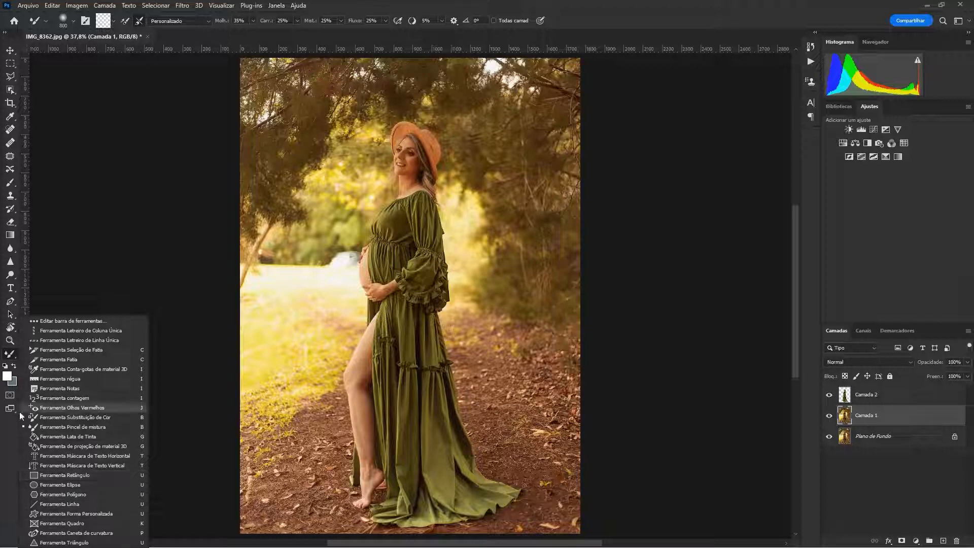
pyautogui.click(11, 356)
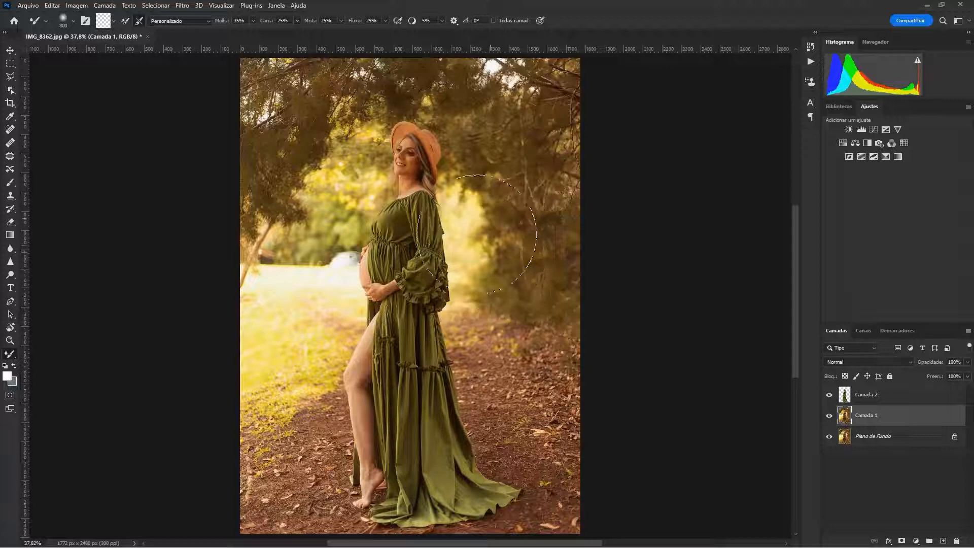
# Step: Blend the foliage behind the woman's back and around her hat into soft haze with the Mixer Brush
pyautogui.moveTo(483, 237)
pyautogui.mouseDown()
pyautogui.moveTo(480, 192)
pyautogui.moveTo(468, 203)
pyautogui.moveTo(484, 263)
pyautogui.moveTo(463, 259)
pyautogui.moveTo(448, 288)
pyautogui.moveTo(464, 288)
pyautogui.moveTo(481, 318)
pyautogui.moveTo(459, 294)
pyautogui.mouseUp()
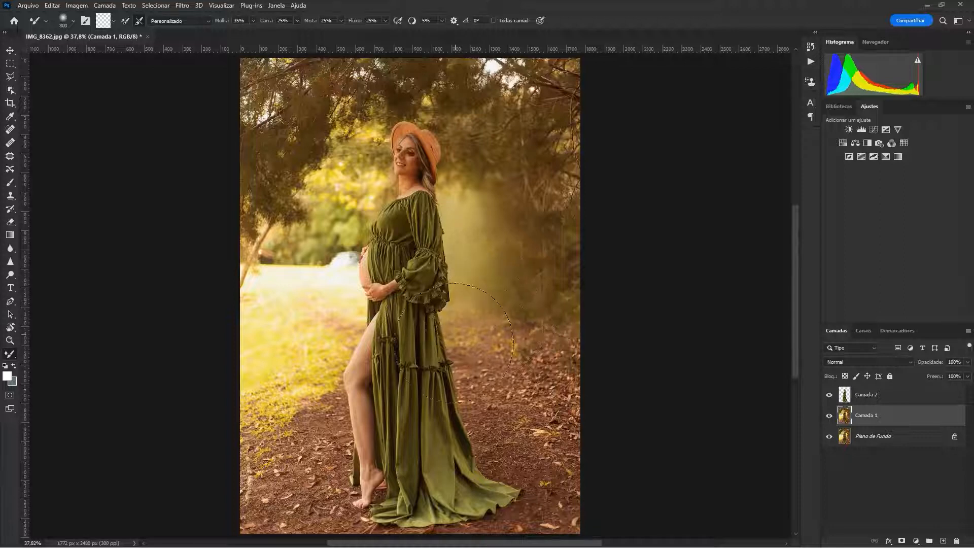
pyautogui.press('[')
pyautogui.press('[')
pyautogui.press('[')
pyautogui.press('[')
pyautogui.moveTo(433, 115)
pyautogui.mouseDown()
pyautogui.moveTo(426, 161)
pyautogui.moveTo(413, 141)
pyautogui.moveTo(393, 150)
pyautogui.moveTo(392, 125)
pyautogui.moveTo(372, 164)
pyautogui.moveTo(386, 132)
pyautogui.moveTo(384, 163)
pyautogui.moveTo(381, 138)
pyautogui.mouseUp()
pyautogui.press(']')
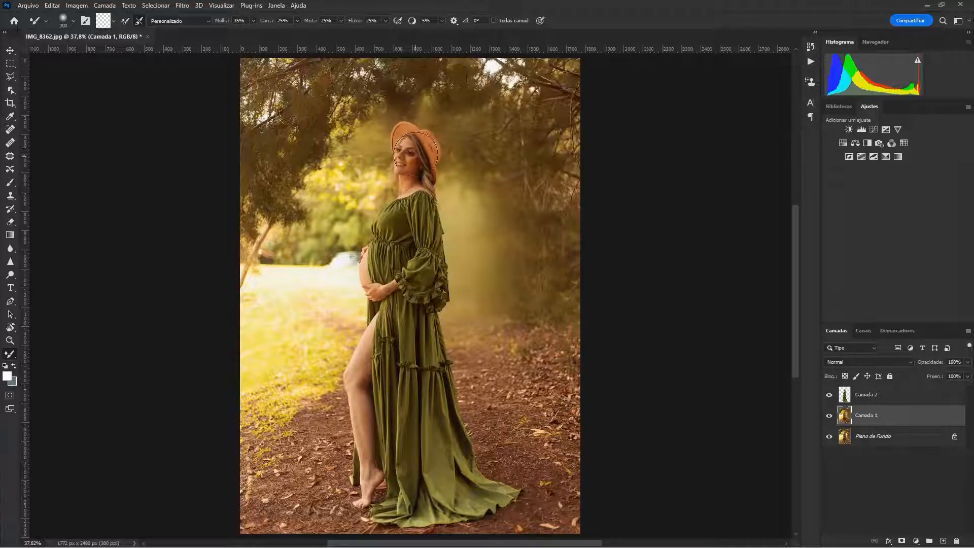
pyautogui.press(']')
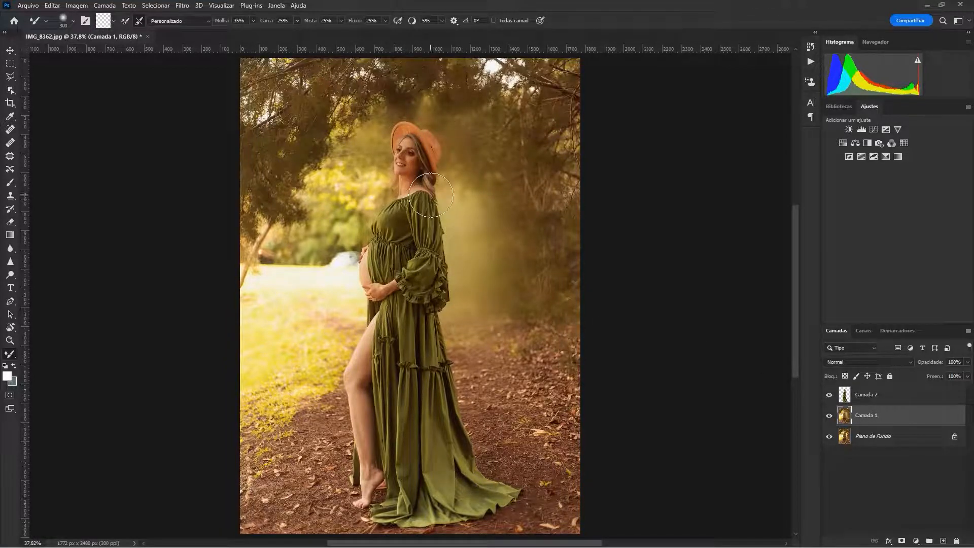
# Step: Hide the cutout layer Camada 2 to check the painted background alone, and show it again
pyautogui.click(828, 396)
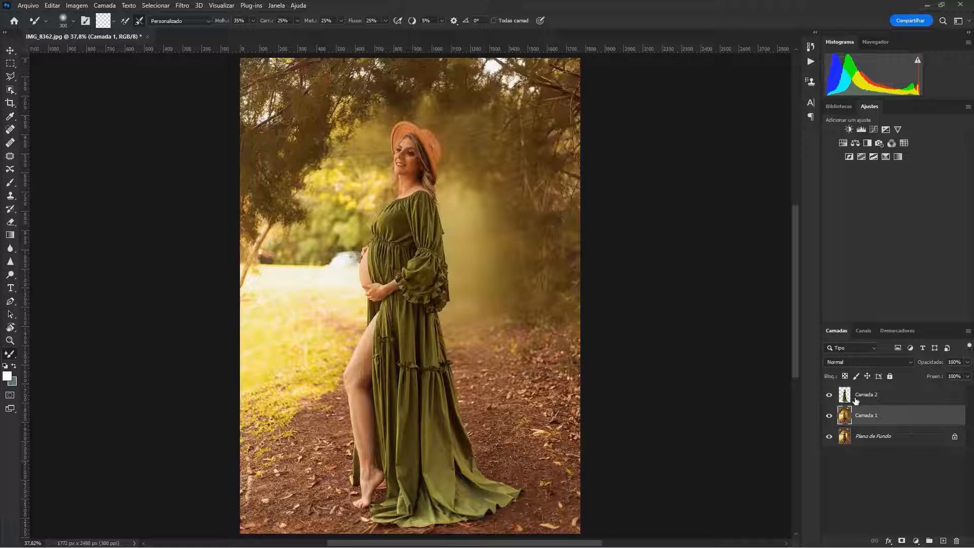
pyautogui.click(829, 397)
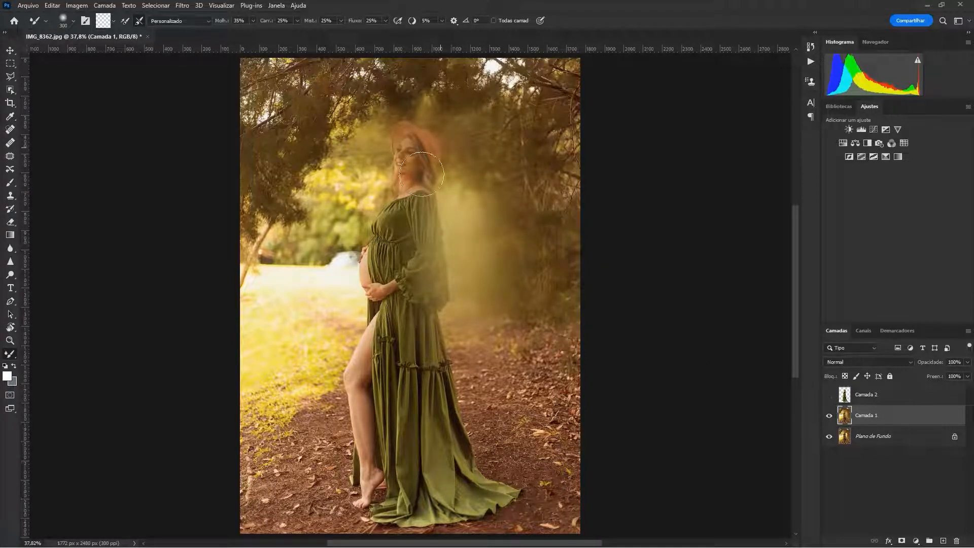
pyautogui.click(830, 396)
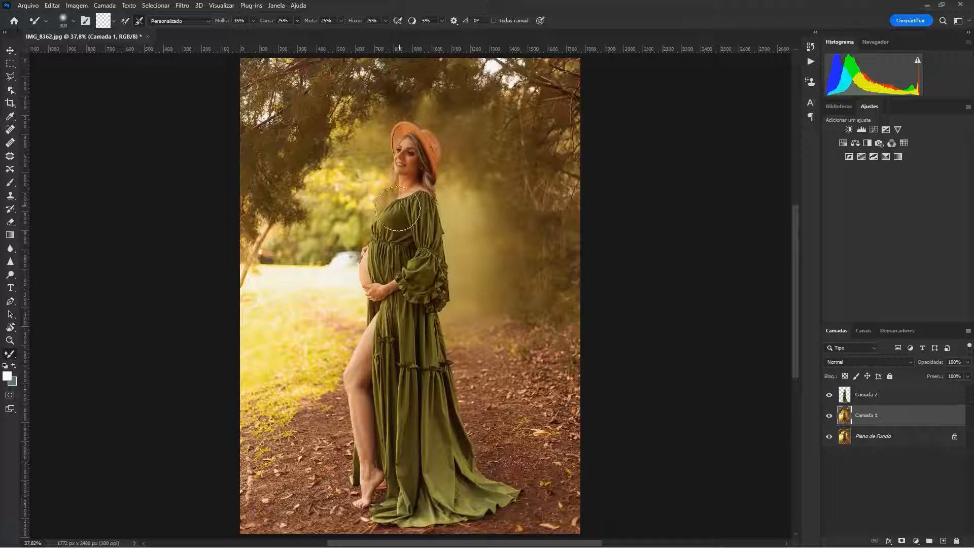
# Step: Blend the bright foliage and horizon line in front of the woman's face and belly, undoing one stroke along the way
pyautogui.moveTo(355, 190)
pyautogui.mouseDown()
pyautogui.moveTo(315, 172)
pyautogui.moveTo(342, 197)
pyautogui.mouseUp()
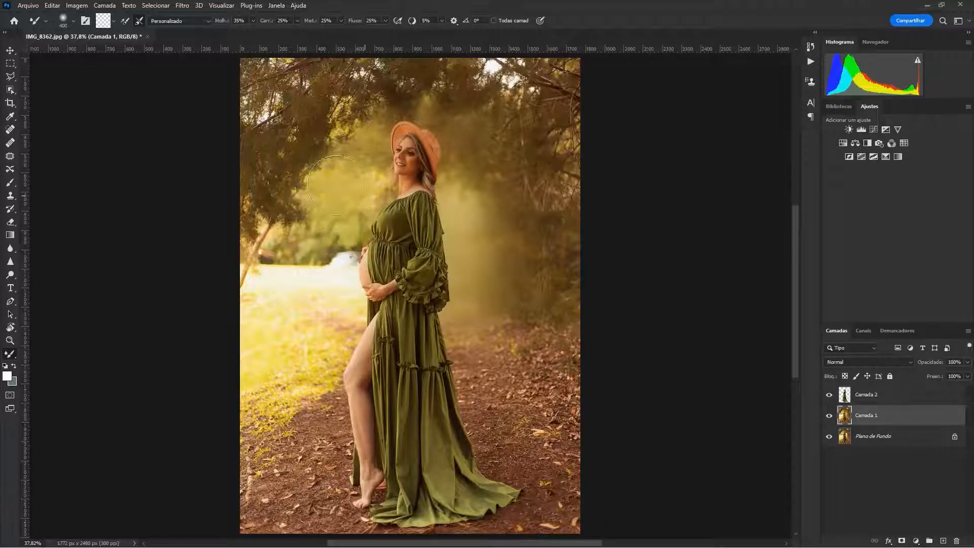
pyautogui.press('[')
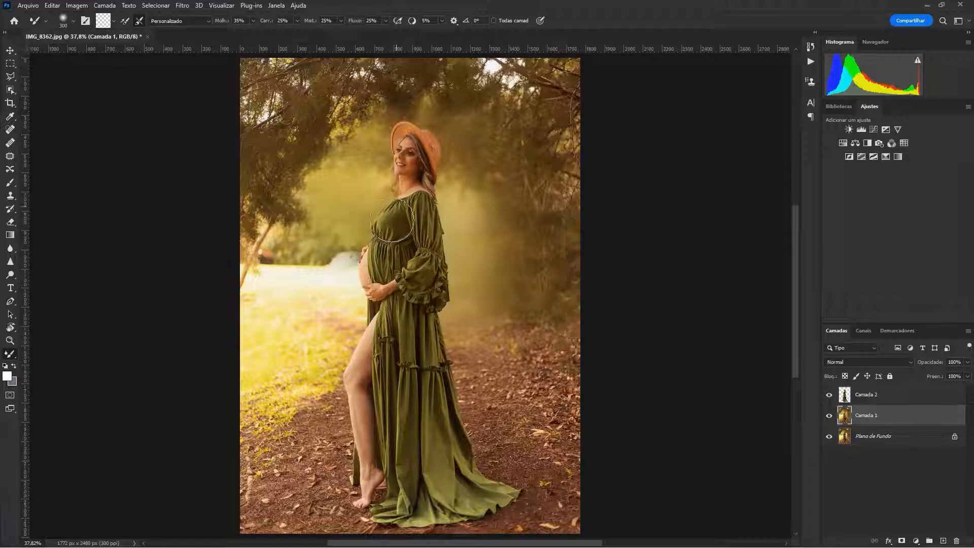
pyautogui.press(']')
pyautogui.moveTo(356, 253)
pyautogui.mouseDown()
pyautogui.moveTo(324, 264)
pyautogui.moveTo(285, 239)
pyautogui.moveTo(278, 262)
pyautogui.mouseUp()
pyautogui.press('[')
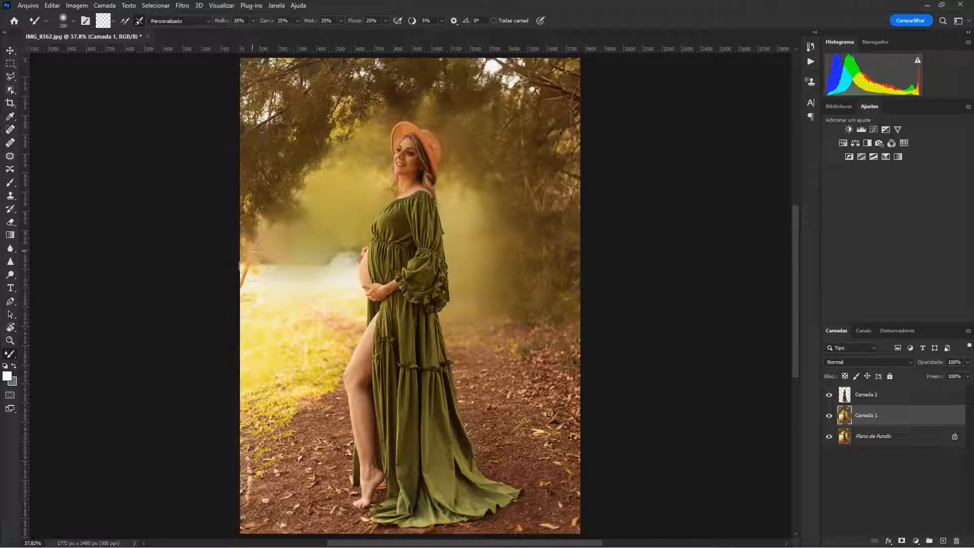
pyautogui.hotkey('ctrl', 'z')
pyautogui.moveTo(318, 285)
pyautogui.mouseDown()
pyautogui.moveTo(336, 262)
pyautogui.moveTo(362, 264)
pyautogui.moveTo(329, 271)
pyautogui.mouseUp()
# Step: Smooth the sunlit grass in front of the woman's legs with a larger Mixer Brush
pyautogui.press(']')
pyautogui.press(']')
pyautogui.press(']')
pyautogui.moveTo(333, 344)
pyautogui.mouseDown()
pyautogui.moveTo(341, 345)
pyautogui.moveTo(292, 363)
pyautogui.mouseUp()
# Step: Soften the light gaps and branches in the trees at the photo's upper left and above the hat with the Mixer Brush
pyautogui.press('[')
pyautogui.press('[')
pyautogui.press('[')
pyautogui.press('[')
pyautogui.press('[')
pyautogui.moveTo(271, 121)
pyautogui.mouseDown()
pyautogui.moveTo(263, 108)
pyautogui.moveTo(277, 99)
pyautogui.mouseUp()
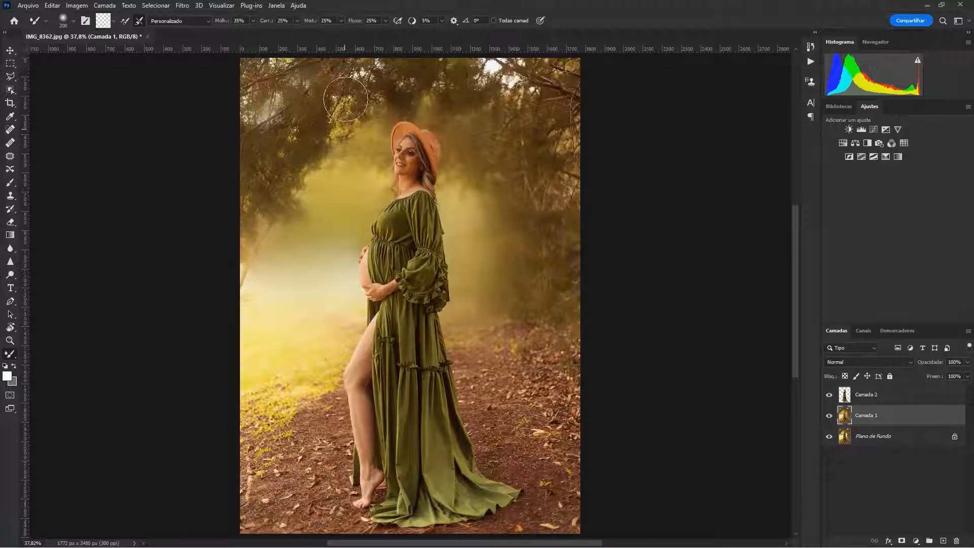
pyautogui.press(']')
pyautogui.press(']')
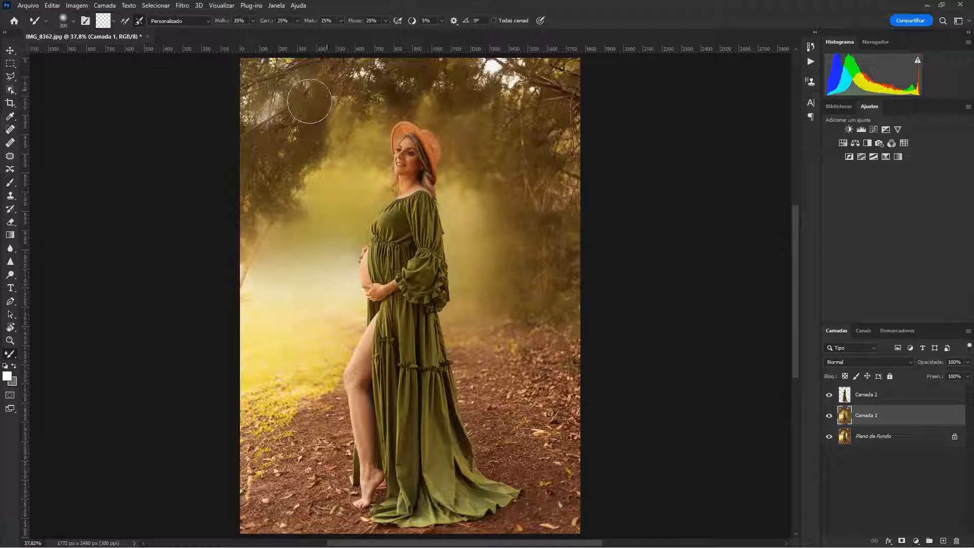
pyautogui.press(']')
pyautogui.press(']')
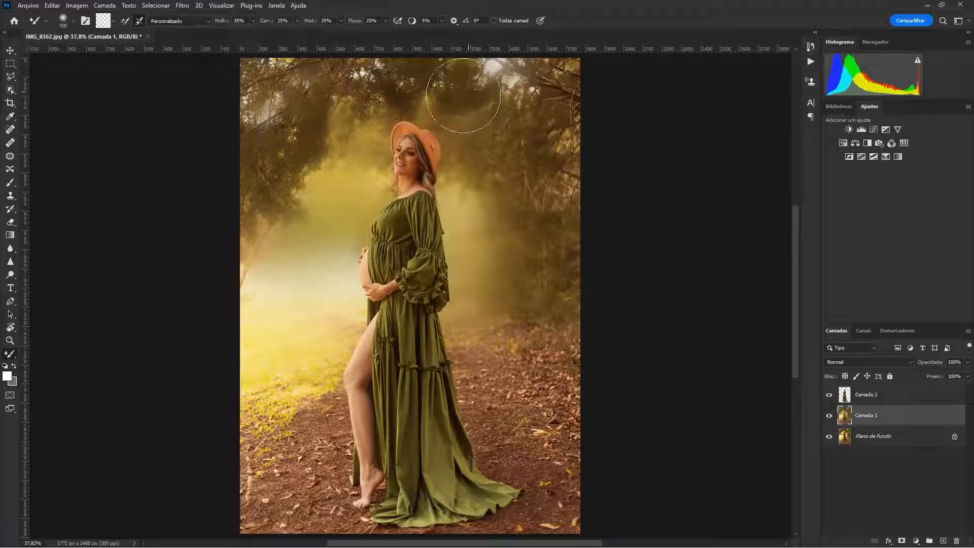
pyautogui.moveTo(305, 105)
pyautogui.mouseDown()
pyautogui.moveTo(289, 96)
pyautogui.moveTo(301, 168)
pyautogui.moveTo(282, 150)
pyautogui.moveTo(312, 100)
pyautogui.mouseUp()
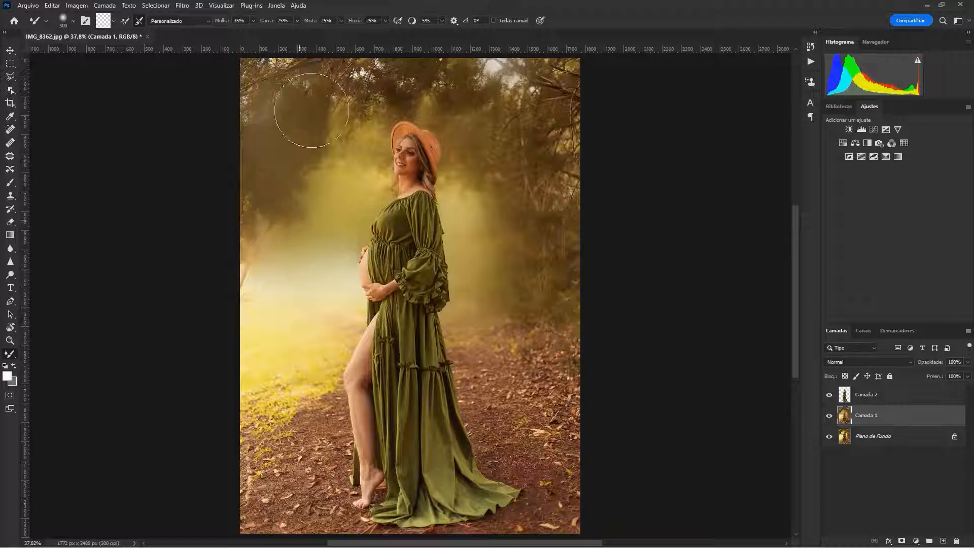
pyautogui.moveTo(303, 192)
pyautogui.mouseDown()
pyautogui.moveTo(343, 118)
pyautogui.moveTo(315, 178)
pyautogui.moveTo(269, 160)
pyautogui.moveTo(305, 141)
pyautogui.mouseUp()
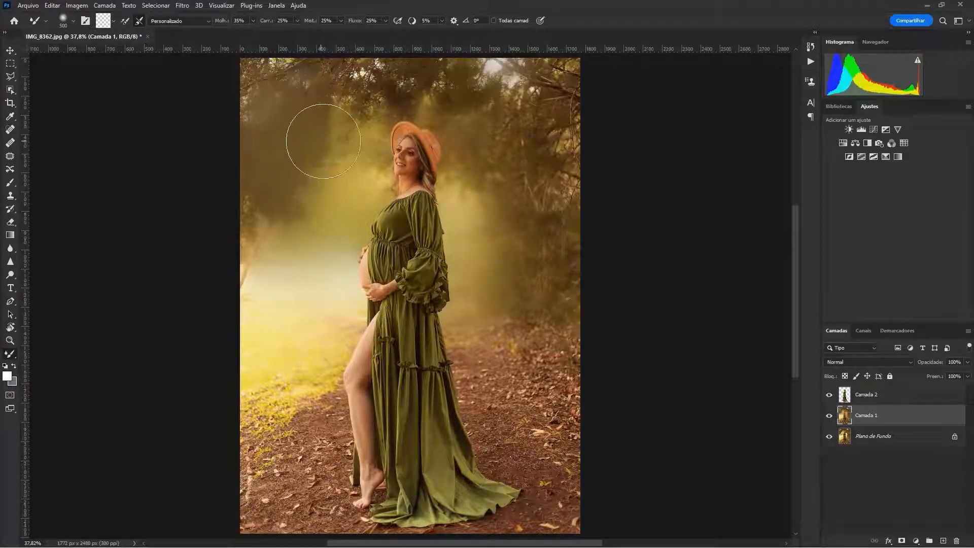
pyautogui.hotkey('ctrl', 'z')
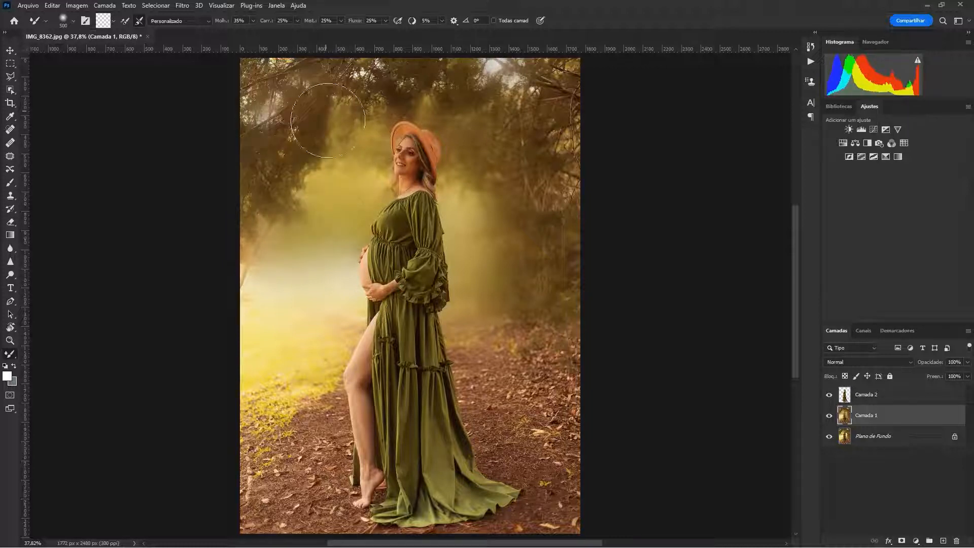
# Step: Blend the bright sky gap at the photo's upper right and the tree branches below it
pyautogui.press('[')
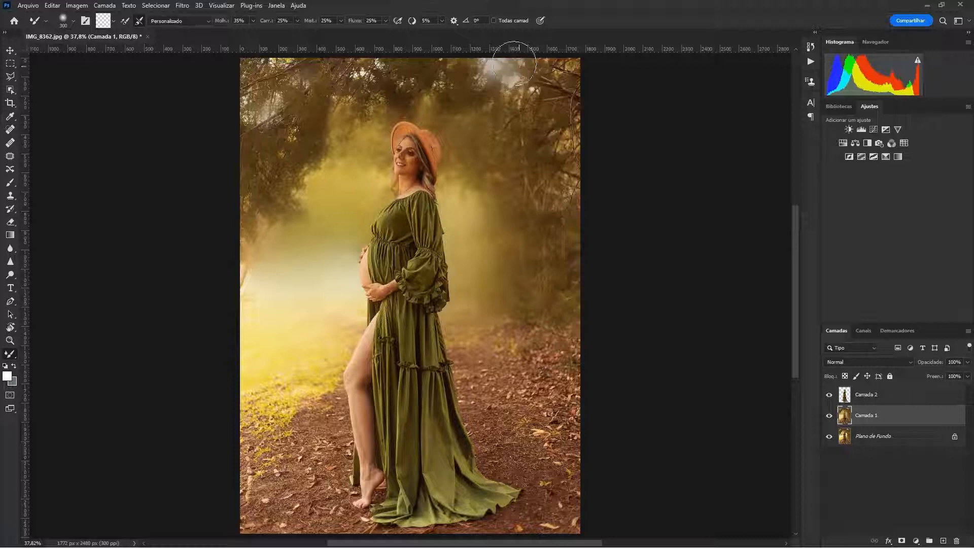
pyautogui.press('[')
pyautogui.press(']')
pyautogui.press(']')
pyautogui.press(']')
pyautogui.press(']')
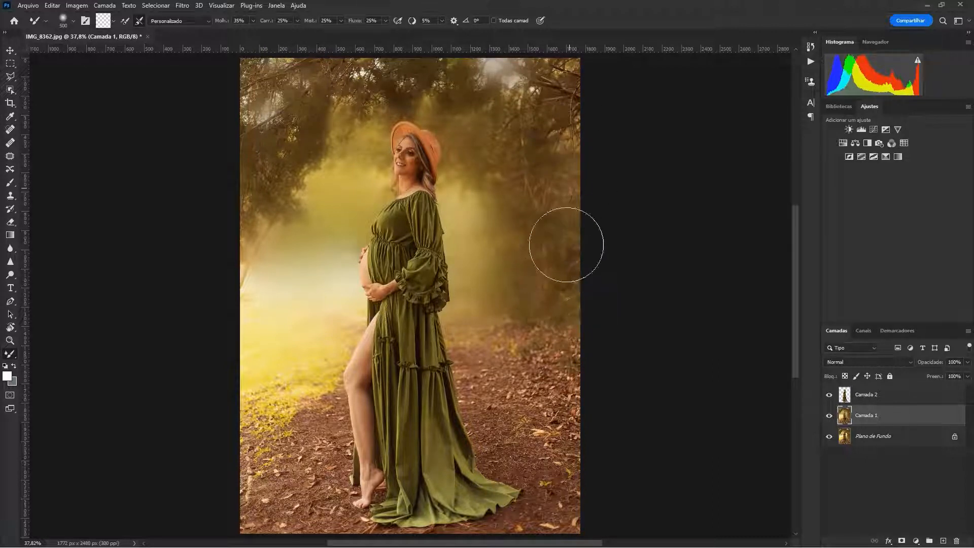
# Step: Smooth the upper ground on both sides of the woman and even out the haze behind her back
pyautogui.moveTo(512, 331)
pyautogui.mouseDown()
pyautogui.moveTo(499, 388)
pyautogui.moveTo(509, 320)
pyautogui.moveTo(460, 355)
pyautogui.moveTo(458, 378)
pyautogui.moveTo(475, 398)
pyautogui.moveTo(514, 326)
pyautogui.moveTo(498, 350)
pyautogui.moveTo(510, 331)
pyautogui.moveTo(531, 347)
pyautogui.moveTo(536, 389)
pyautogui.moveTo(585, 359)
pyautogui.moveTo(564, 374)
pyautogui.moveTo(555, 354)
pyautogui.moveTo(512, 398)
pyautogui.moveTo(549, 394)
pyautogui.moveTo(503, 388)
pyautogui.mouseUp()
pyautogui.press(']')
pyautogui.moveTo(307, 345)
pyautogui.mouseDown()
pyautogui.moveTo(283, 419)
pyautogui.moveTo(254, 369)
pyautogui.moveTo(261, 380)
pyautogui.mouseUp()
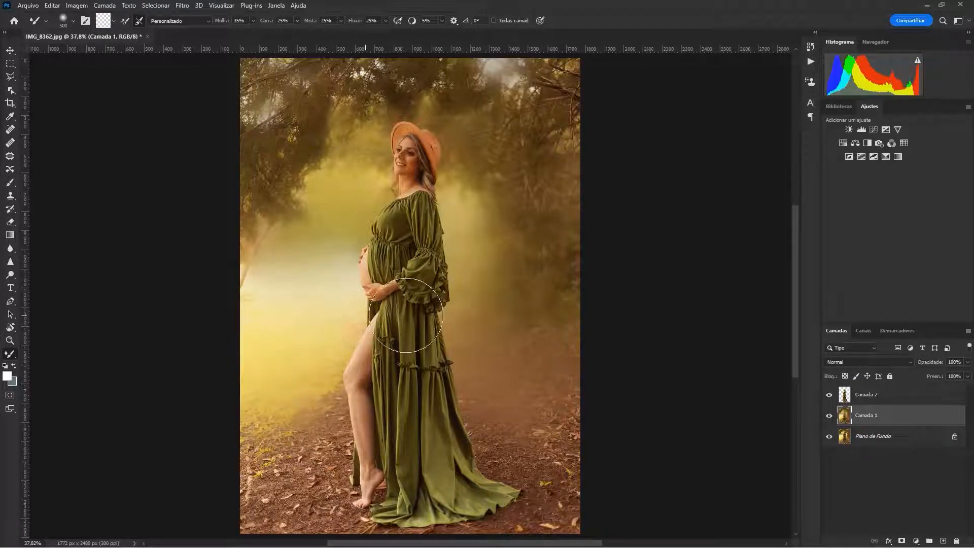
pyautogui.press(']')
pyautogui.press(']')
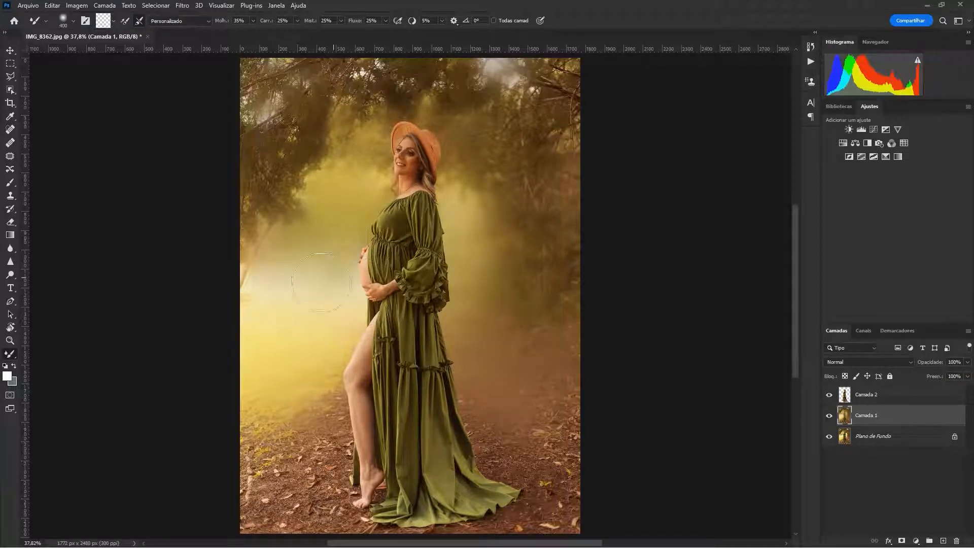
pyautogui.moveTo(492, 223)
pyautogui.mouseDown()
pyautogui.moveTo(500, 203)
pyautogui.moveTo(522, 253)
pyautogui.moveTo(481, 223)
pyautogui.moveTo(475, 179)
pyautogui.moveTo(445, 191)
pyautogui.moveTo(458, 162)
pyautogui.mouseUp()
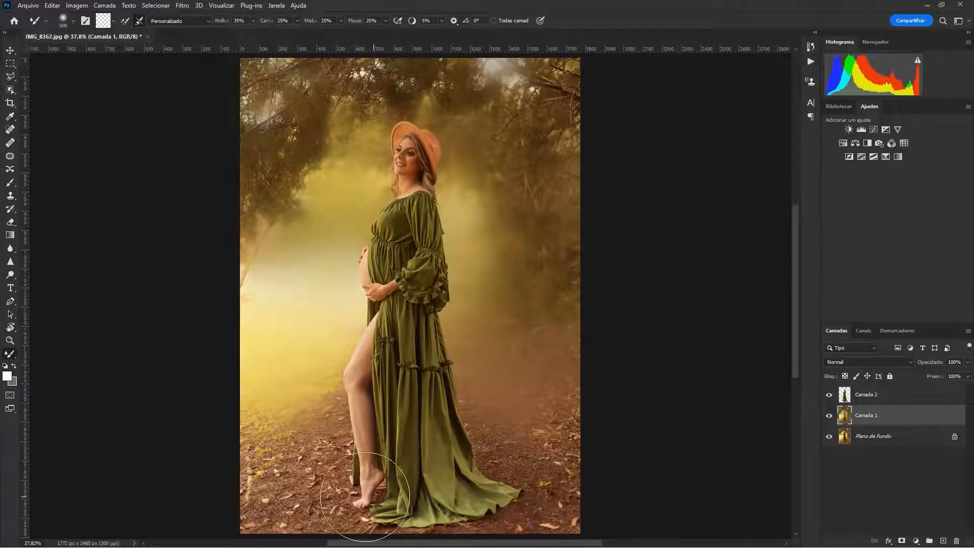
# Step: Undo the smoothing of the leafy ground near the bare foot and blend the trees along the photo's right edge with a 600 px brush
pyautogui.moveTo(289, 503)
pyautogui.mouseDown()
pyautogui.moveTo(229, 489)
pyautogui.moveTo(291, 421)
pyautogui.mouseUp()
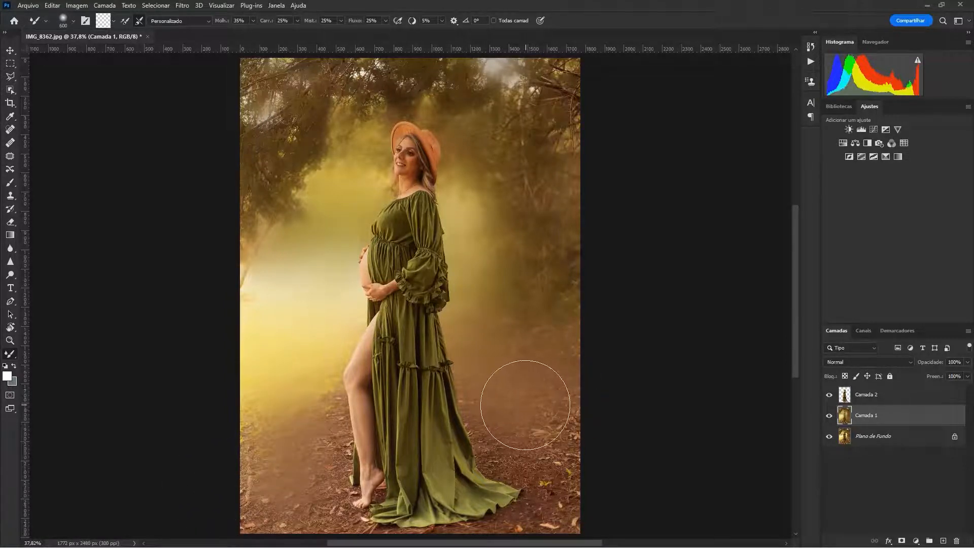
pyautogui.hotkey('ctrl', 'z')
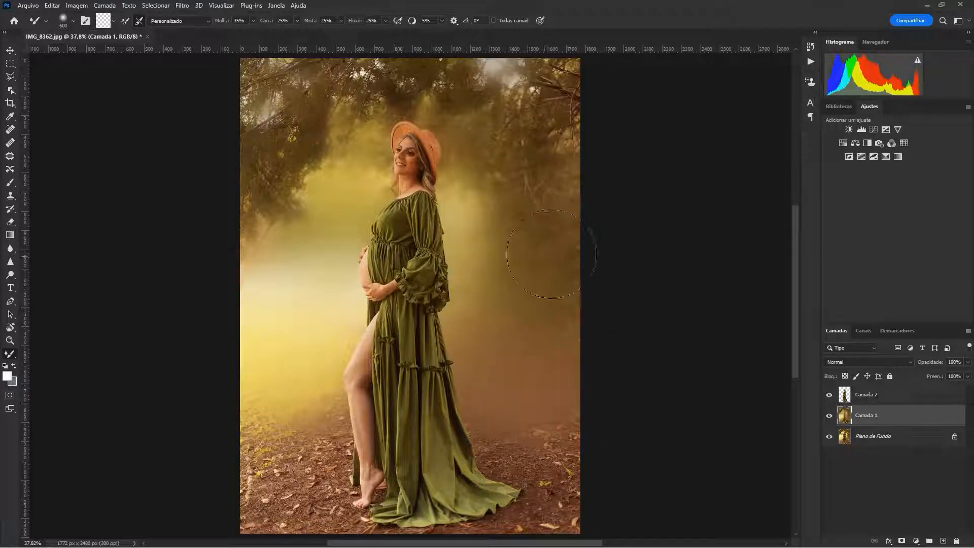
pyautogui.moveTo(538, 201); pyautogui.dragTo(558, 252)
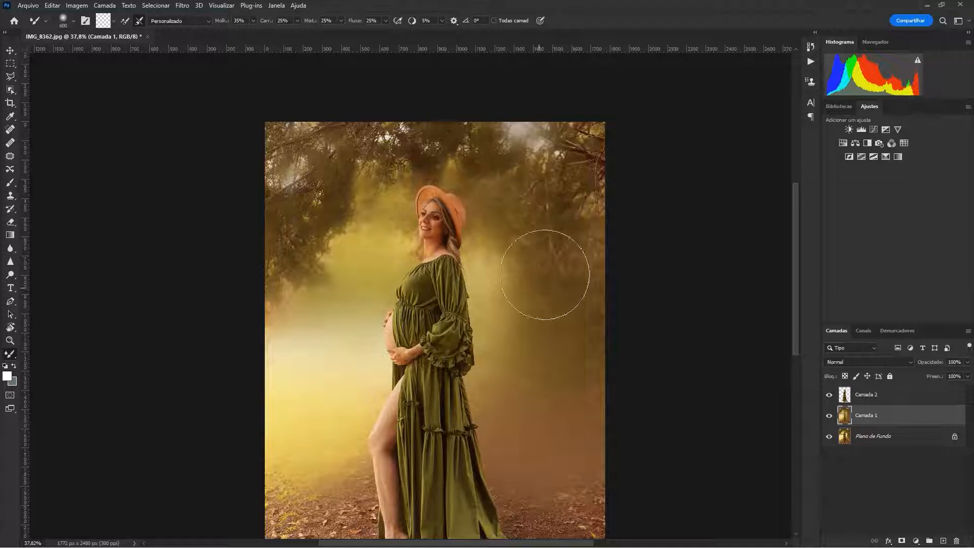
# Step: Examine the whole painted background and compare it with the original photo by hiding and restoring Camada 1 and Camada 2
pyautogui.hotkey('ctrl', '-')
pyautogui.hotkey('ctrl', '-')
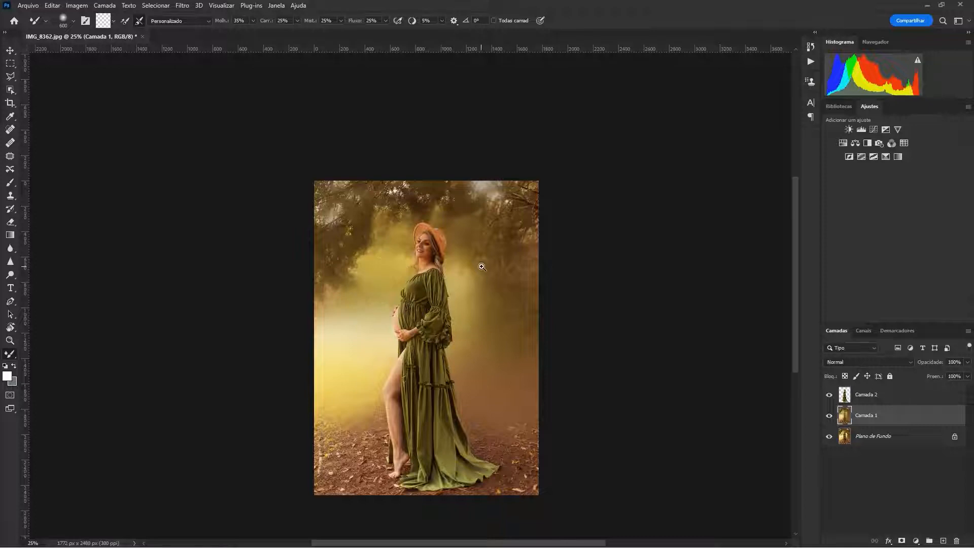
pyautogui.moveTo(481, 266); pyautogui.dragTo(499, 266)
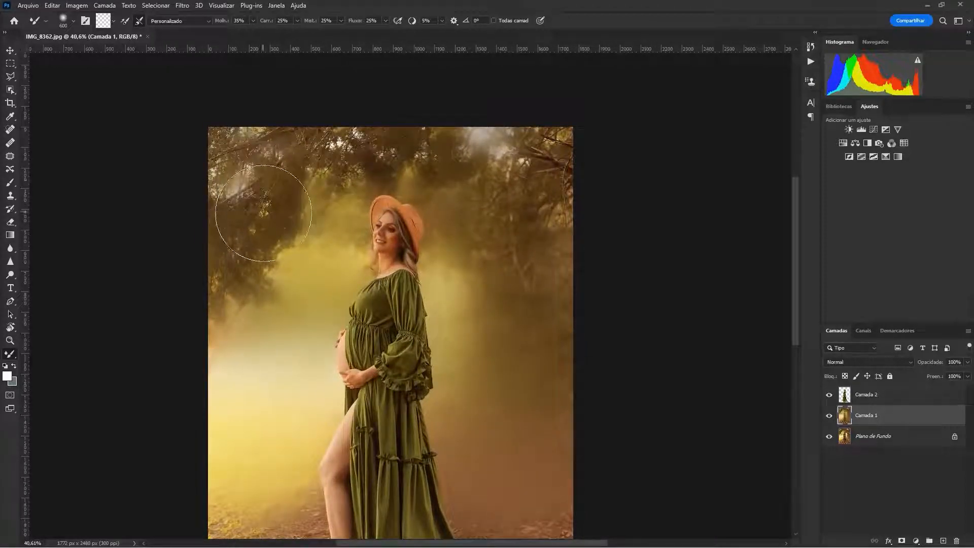
pyautogui.moveTo(500, 274); pyautogui.dragTo(469, 122)
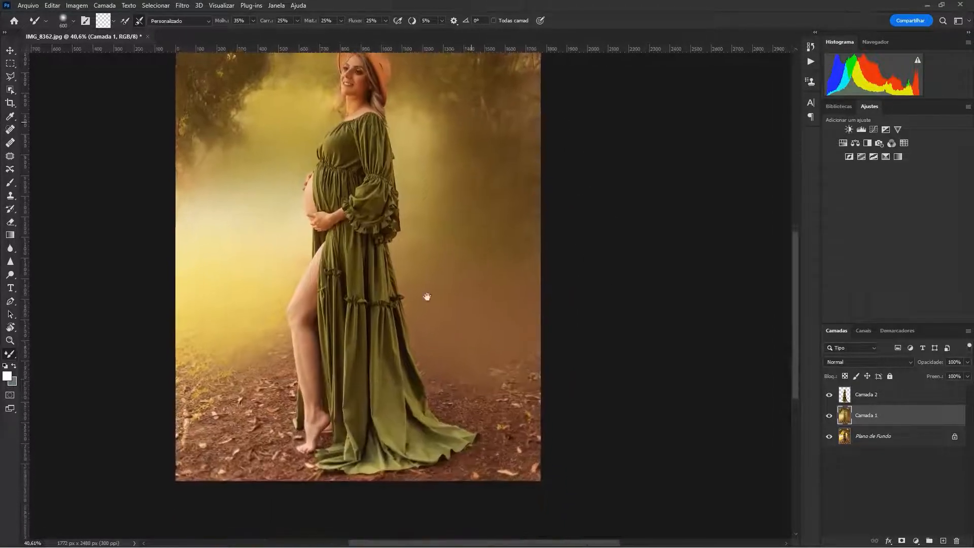
pyautogui.moveTo(427, 297); pyautogui.dragTo(429, 286)
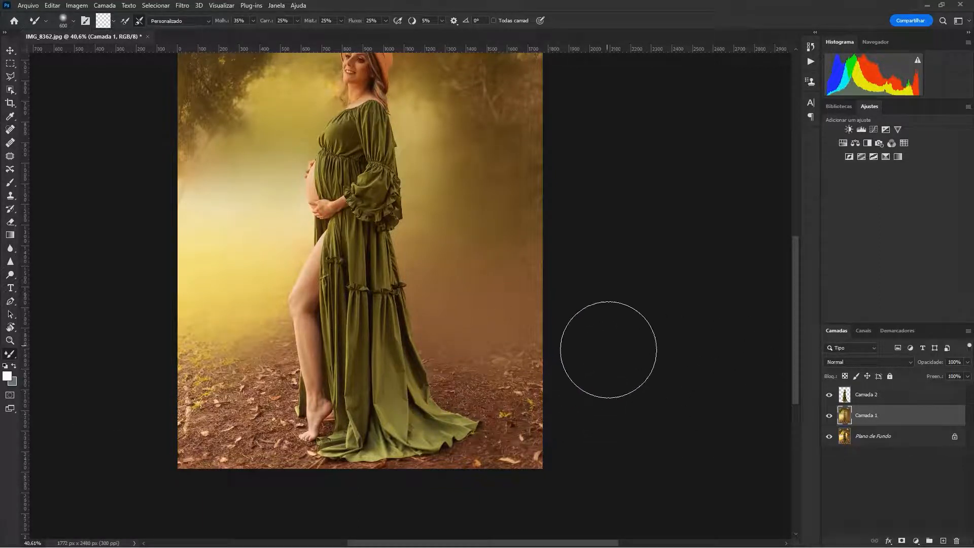
pyautogui.click(874, 439)
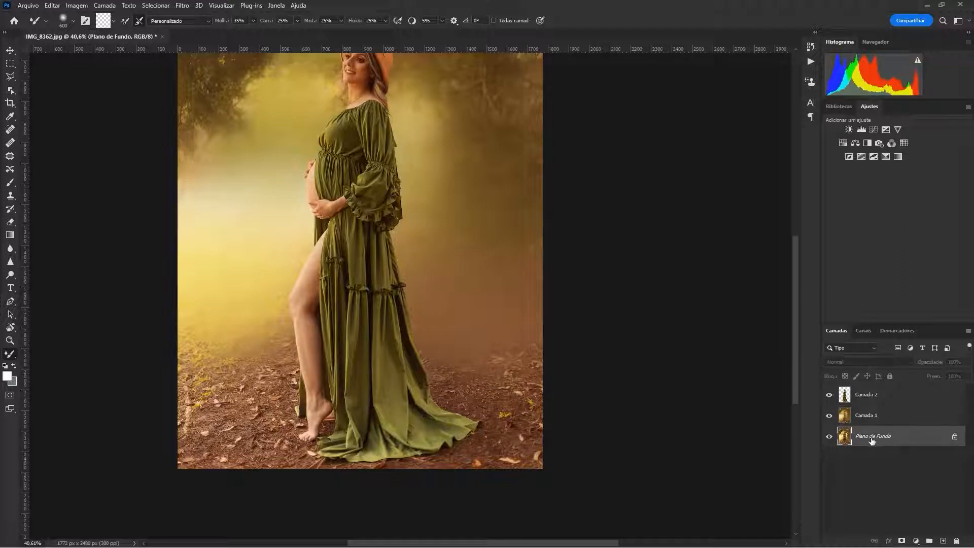
pyautogui.moveTo(422, 270); pyautogui.dragTo(429, 357)
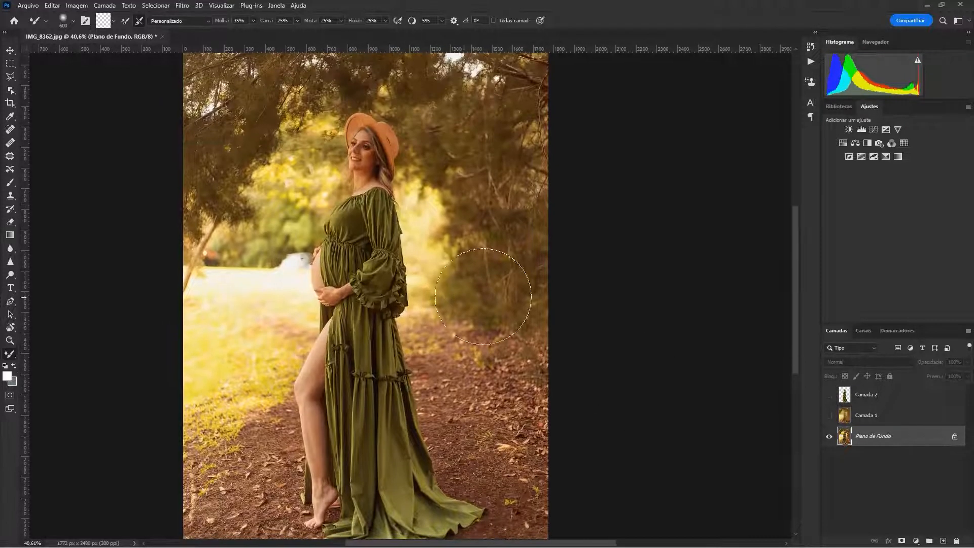
pyautogui.click(830, 417)
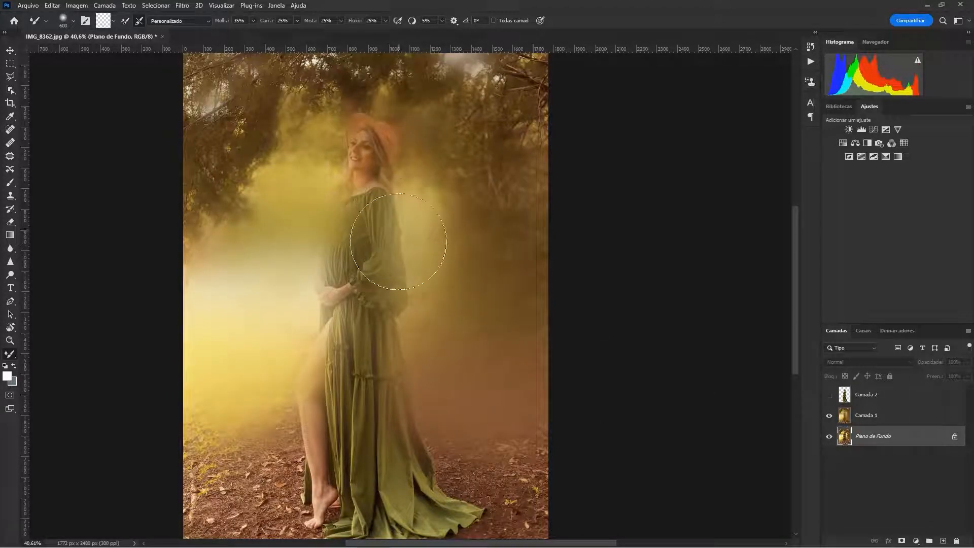
pyautogui.click(830, 395)
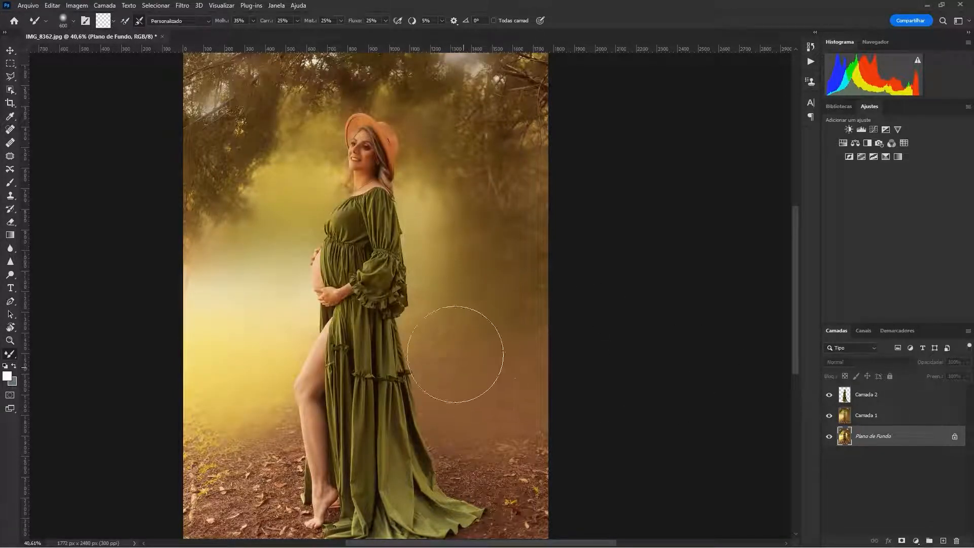
# Step: Make Camada 1 the active layer, check it without the cutout, and add a white layer mask to it
pyautogui.click(887, 410)
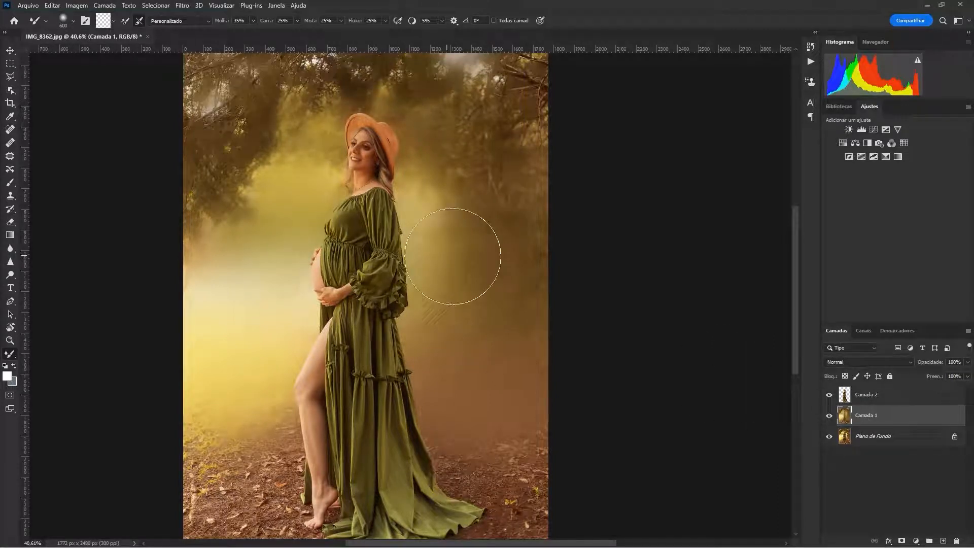
pyautogui.click(829, 415)
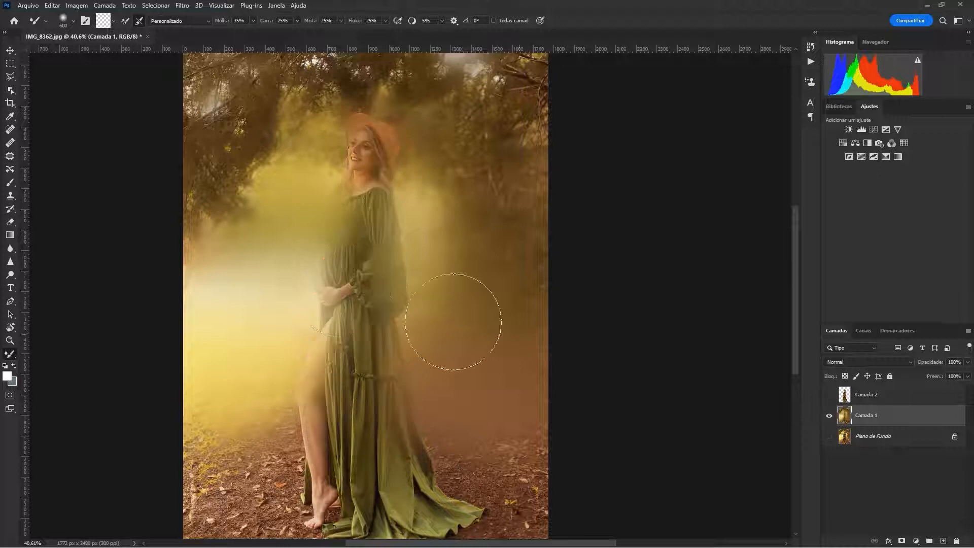
pyautogui.click(829, 415)
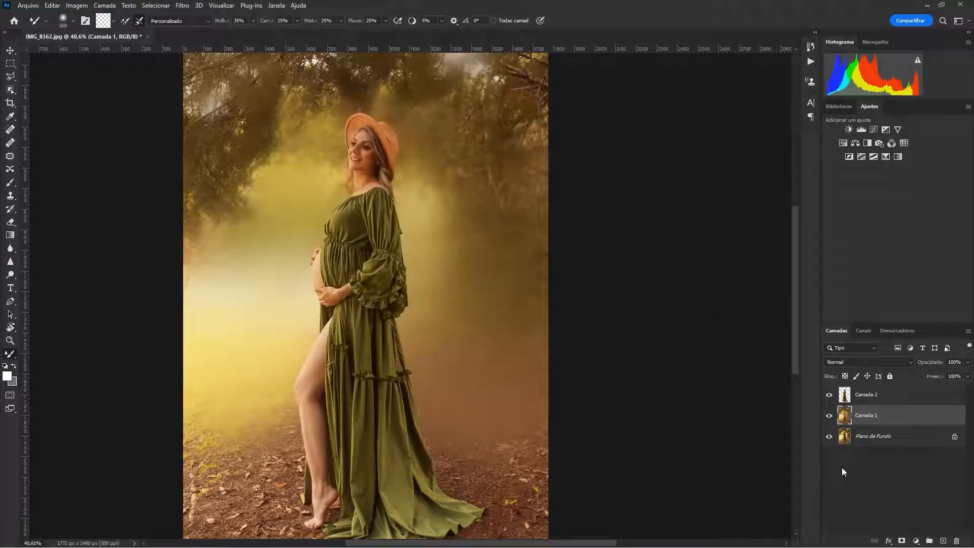
pyautogui.click(902, 541)
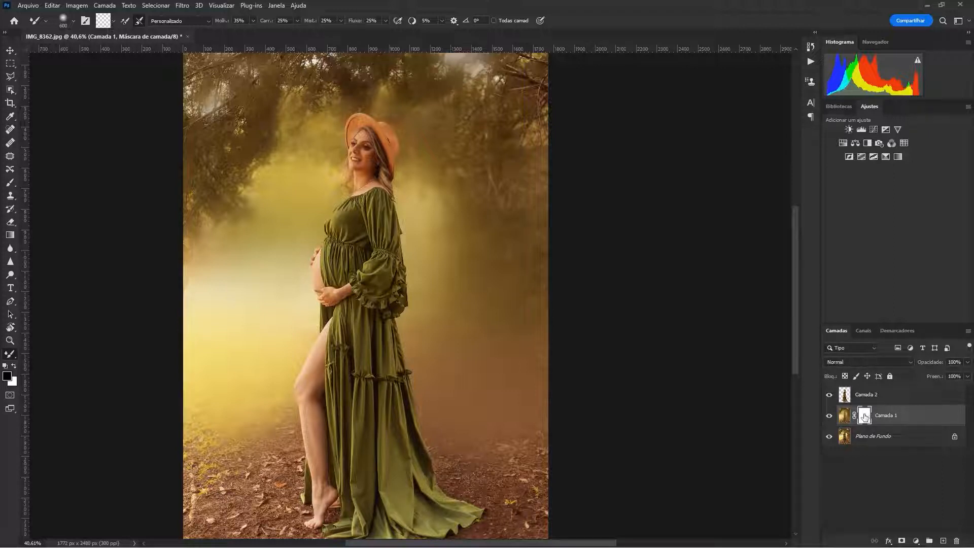
# Step: Try revealing the original foliage in front of the woman on Camada 1's mask with a hard 200 px black brush, and undo it
pyautogui.click(11, 183)
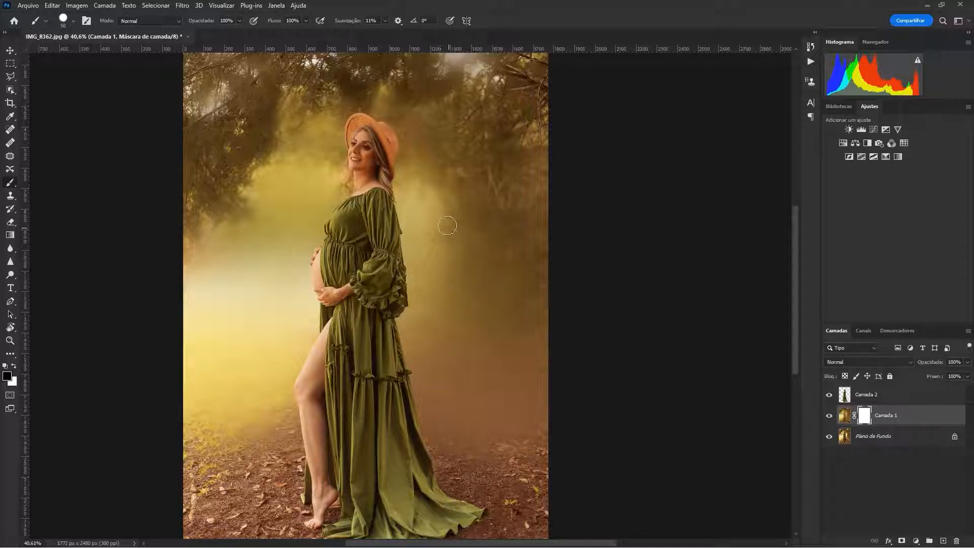
pyautogui.press(']')
pyautogui.moveTo(242, 165)
pyautogui.mouseDown()
pyautogui.moveTo(207, 184)
pyautogui.moveTo(209, 152)
pyautogui.moveTo(180, 167)
pyautogui.moveTo(240, 147)
pyautogui.moveTo(213, 204)
pyautogui.moveTo(191, 205)
pyautogui.mouseUp()
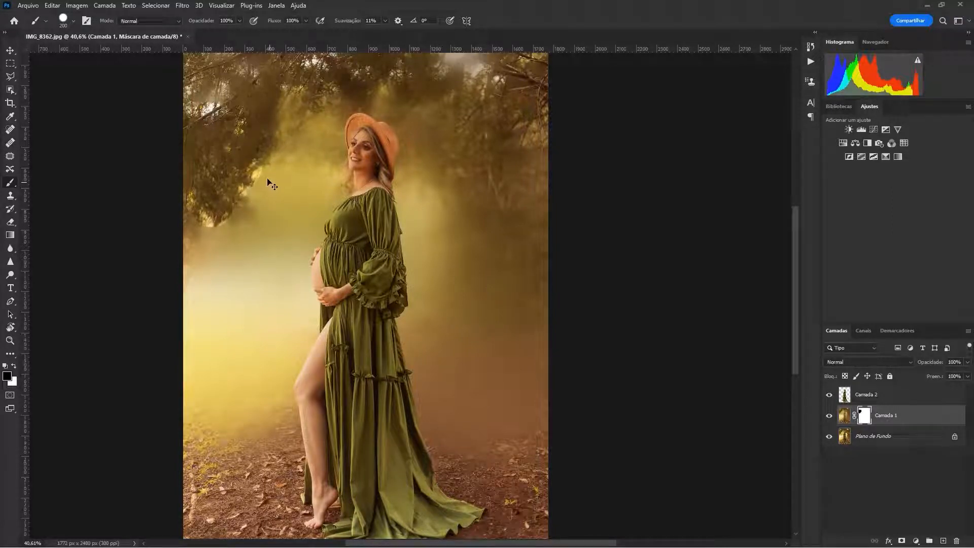
pyautogui.scroll(8, 271, 184)
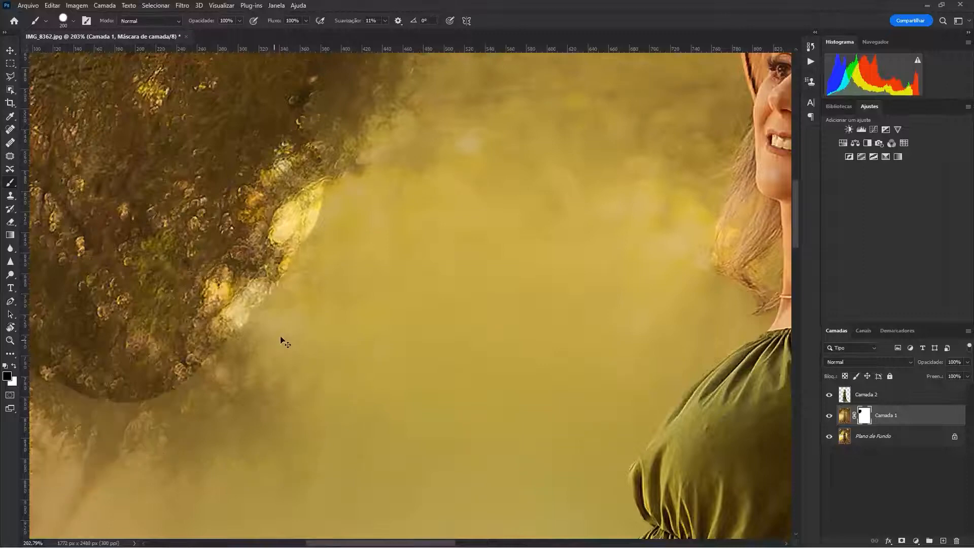
pyautogui.hotkey('ctrl', 'z')
pyautogui.hotkey('ctrl', 'z')
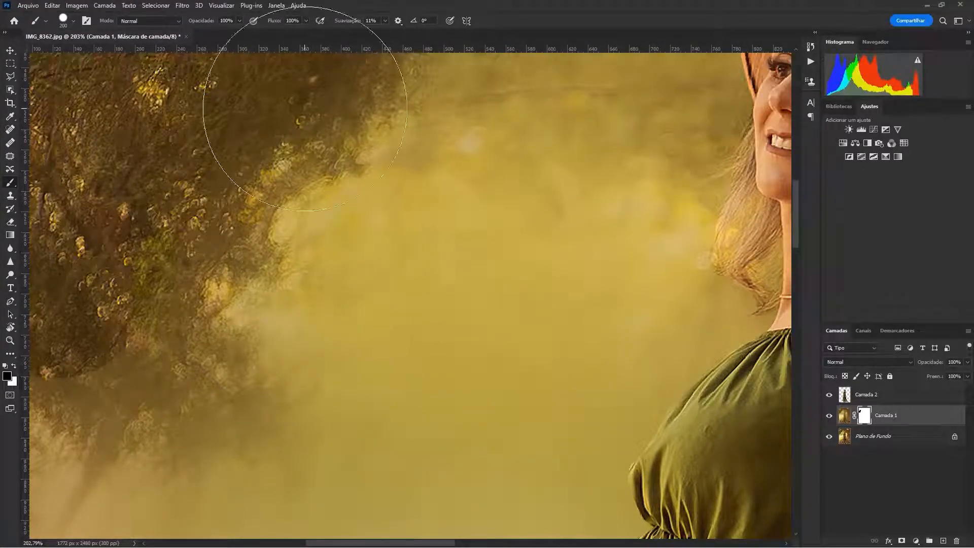
pyautogui.hotkey('ctrl', '0')
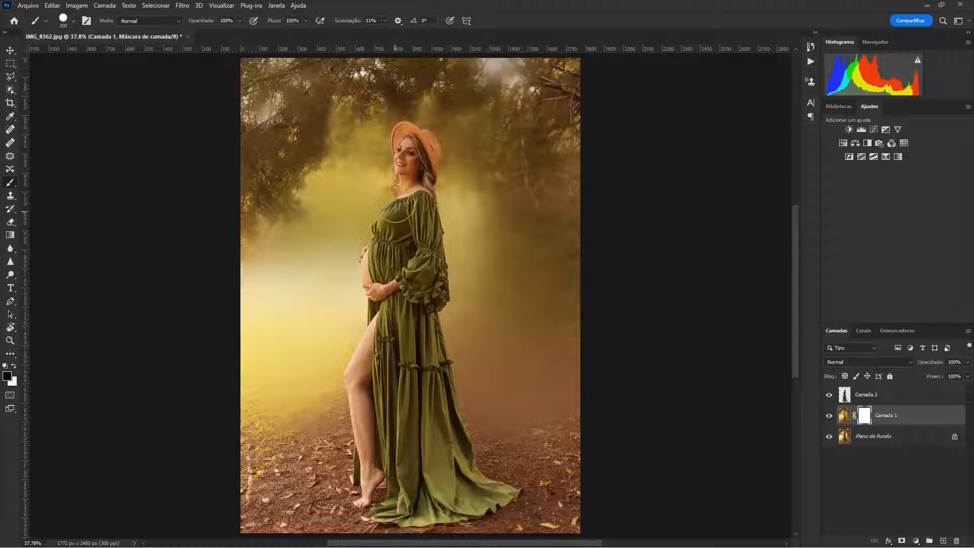
# Step: Reveal the original tree branches and trunk left of the woman on Camada 1's mask with a soft black brush at 50% flow
pyautogui.rightClick(334, 133)
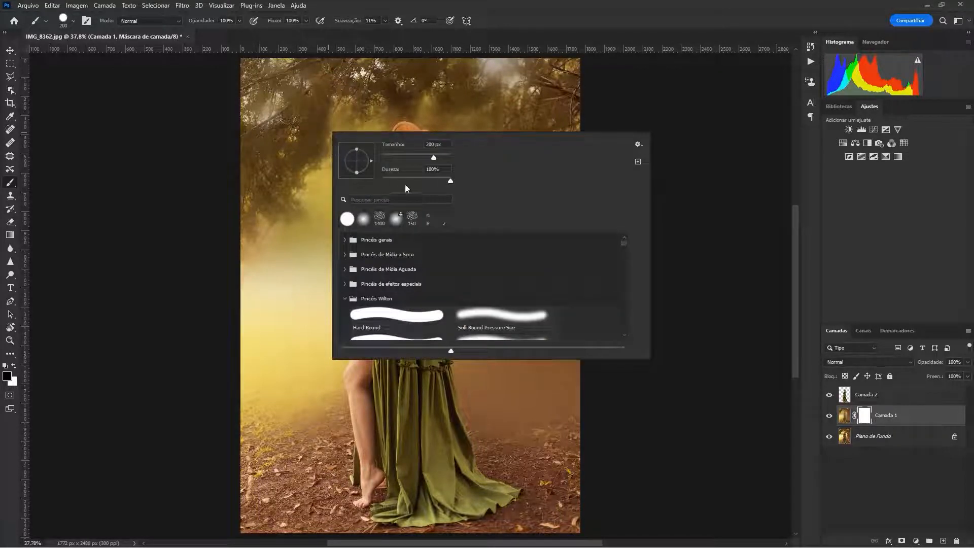
pyautogui.press('Return')
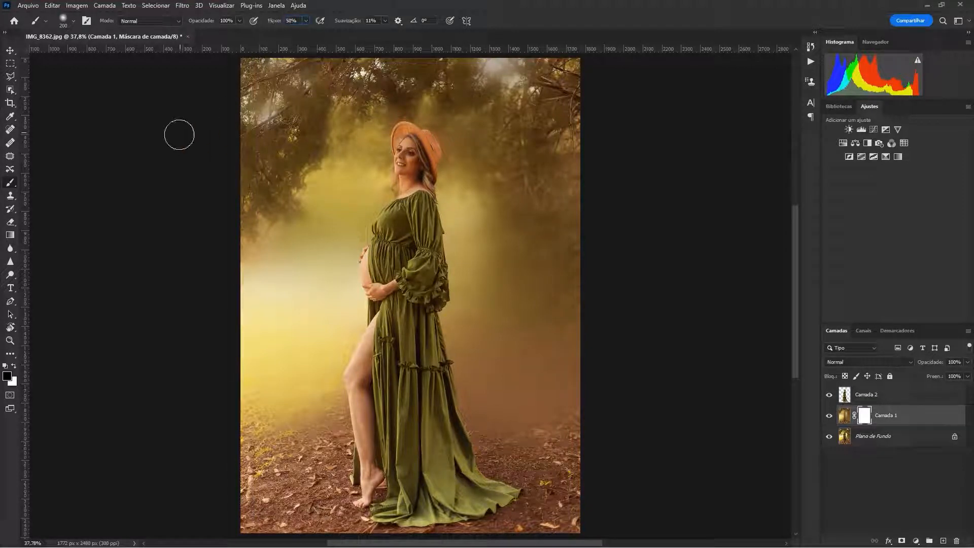
pyautogui.moveTo(306, 120); pyautogui.dragTo(316, 221)
pyautogui.press(']')
pyautogui.press(']')
pyautogui.press(']')
pyautogui.press(']')
pyautogui.press(']')
pyautogui.moveTo(254, 303)
pyautogui.mouseDown()
pyautogui.moveTo(262, 280)
pyautogui.moveTo(270, 322)
pyautogui.moveTo(300, 305)
pyautogui.mouseUp()
pyautogui.press('[')
pyautogui.press('[')
pyautogui.press('[')
pyautogui.moveTo(304, 270); pyautogui.dragTo(262, 313)
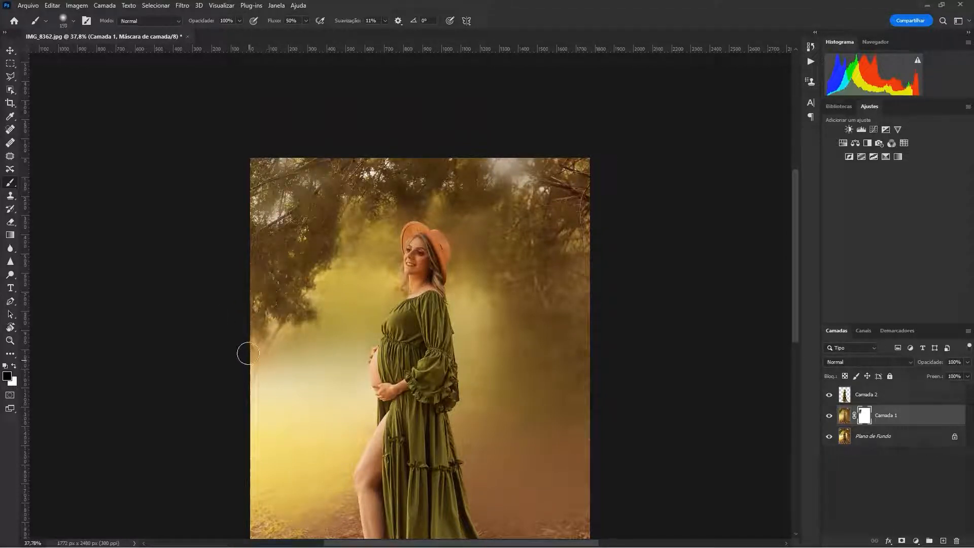
# Step: Reveal the original branches above the woman's hat and the trees behind her back on Camada 1's mask
pyautogui.press(']')
pyautogui.press(']')
pyautogui.press(']')
pyautogui.moveTo(319, 231)
pyautogui.mouseDown()
pyautogui.moveTo(333, 182)
pyautogui.moveTo(314, 169)
pyautogui.moveTo(295, 185)
pyautogui.moveTo(295, 160)
pyautogui.moveTo(256, 179)
pyautogui.moveTo(302, 169)
pyautogui.moveTo(313, 177)
pyautogui.moveTo(288, 195)
pyautogui.moveTo(381, 168)
pyautogui.moveTo(348, 183)
pyautogui.moveTo(379, 204)
pyautogui.moveTo(368, 208)
pyautogui.moveTo(396, 176)
pyautogui.moveTo(416, 194)
pyautogui.mouseUp()
pyautogui.press('[')
pyautogui.moveTo(491, 173)
pyautogui.mouseDown()
pyautogui.moveTo(538, 164)
pyautogui.moveTo(512, 225)
pyautogui.moveTo(546, 257)
pyautogui.moveTo(587, 196)
pyautogui.moveTo(566, 311)
pyautogui.mouseUp()
pyautogui.press(']')
pyautogui.press(']')
pyautogui.press(']')
pyautogui.press(']')
pyautogui.press(']')
pyautogui.press(']')
pyautogui.press('[')
pyautogui.press('[')
pyautogui.press('[')
pyautogui.press('[')
pyautogui.press('[')
pyautogui.press('[')
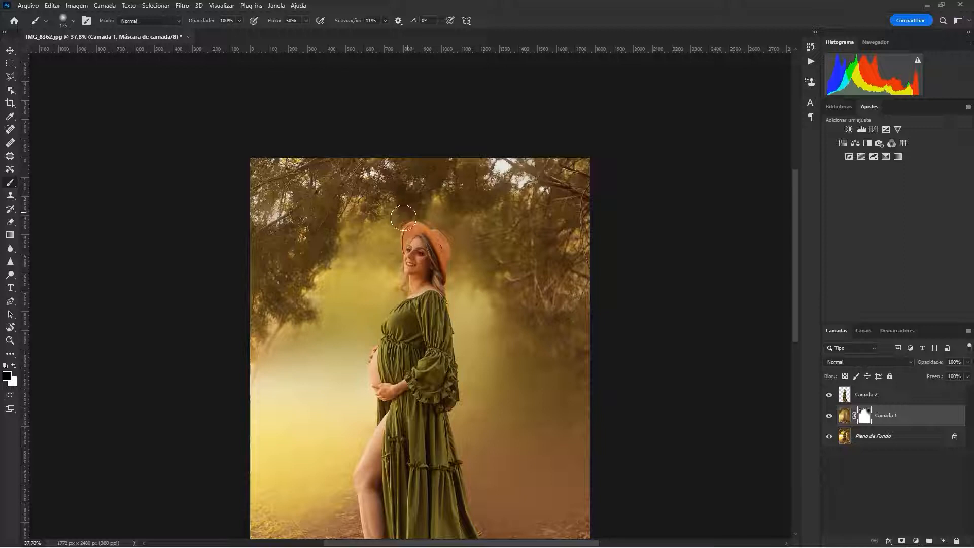
pyautogui.moveTo(524, 270); pyautogui.dragTo(530, 166)
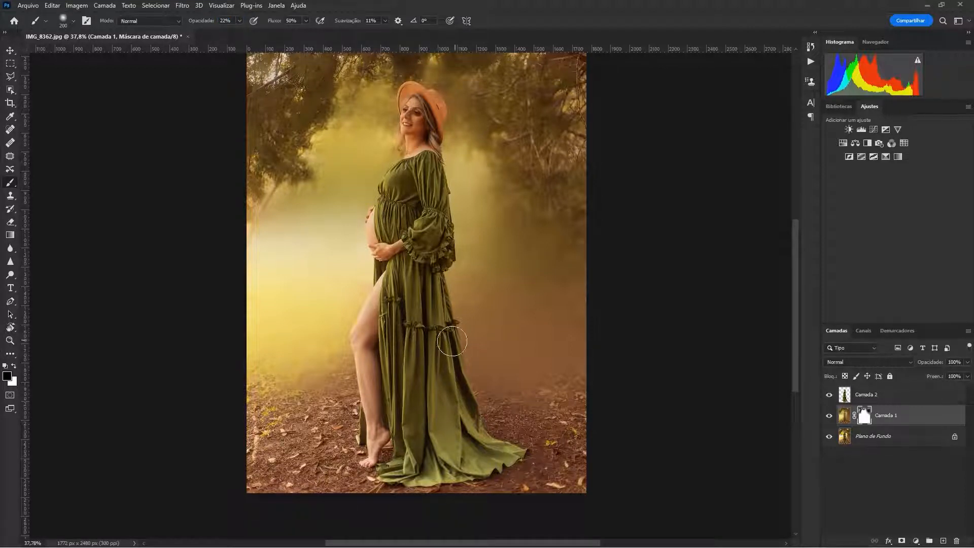
# Step: Fade the original leafy ground back in on both sides of the dress, using a 1100 px brush at 22% opacity and 1200 px at 15%
pyautogui.press(']')
pyautogui.press(']')
pyautogui.press(']')
pyautogui.press(']')
pyautogui.press(']')
pyautogui.press(']')
pyautogui.press(']')
pyautogui.press(']')
pyautogui.press(']')
pyautogui.press(']')
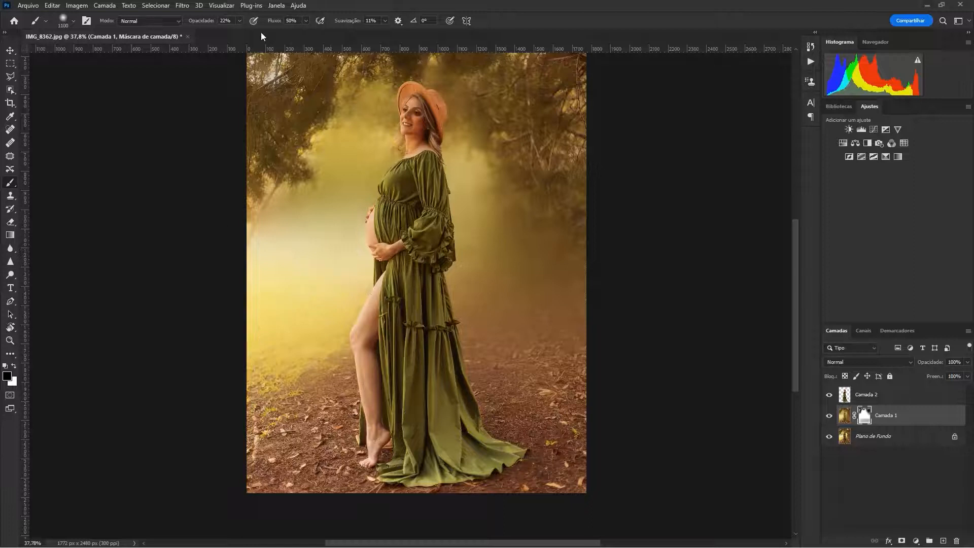
pyautogui.moveTo(209, 24); pyautogui.dragTo(205, 25)
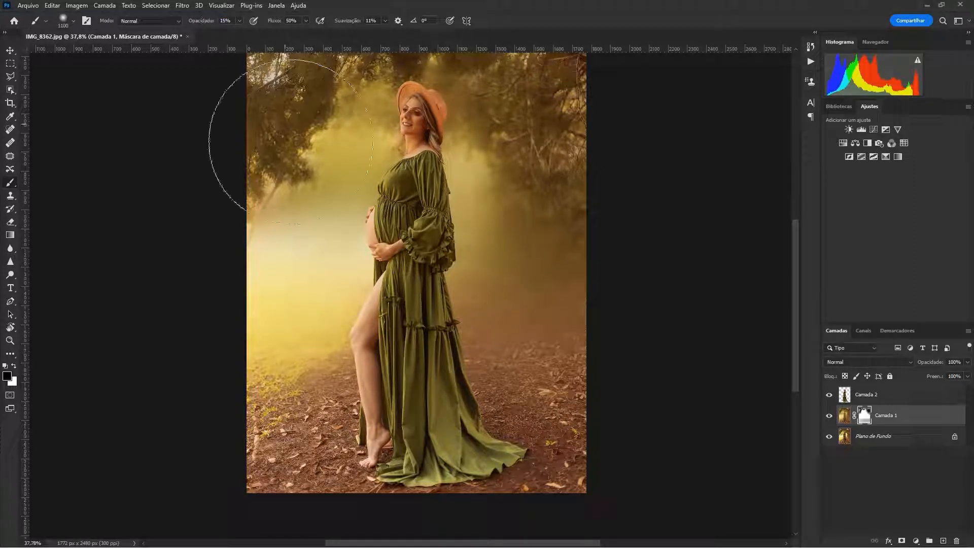
pyautogui.press(']')
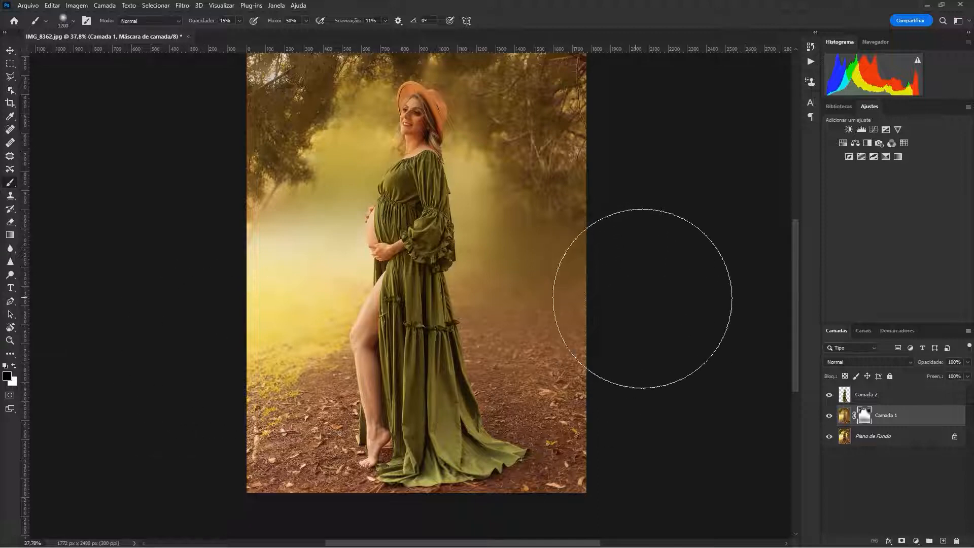
# Step: Compare the whole masked result with the original photo by showing only Plano de Fundo and restoring the other layers
pyautogui.hotkey('ctrl', '-')
pyautogui.hotkey('ctrl', '-')
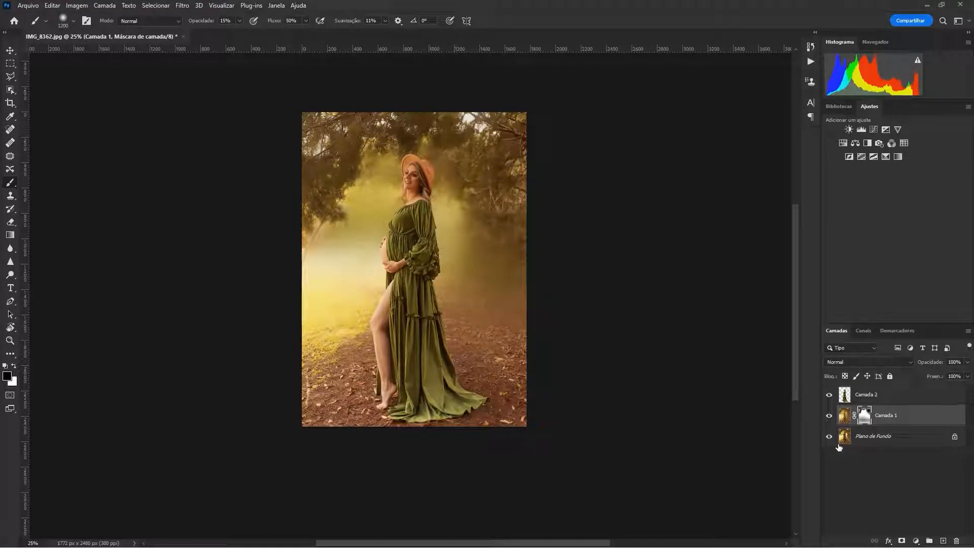
pyautogui.keyDown('alt'); pyautogui.click(830, 436); pyautogui.keyUp('alt')
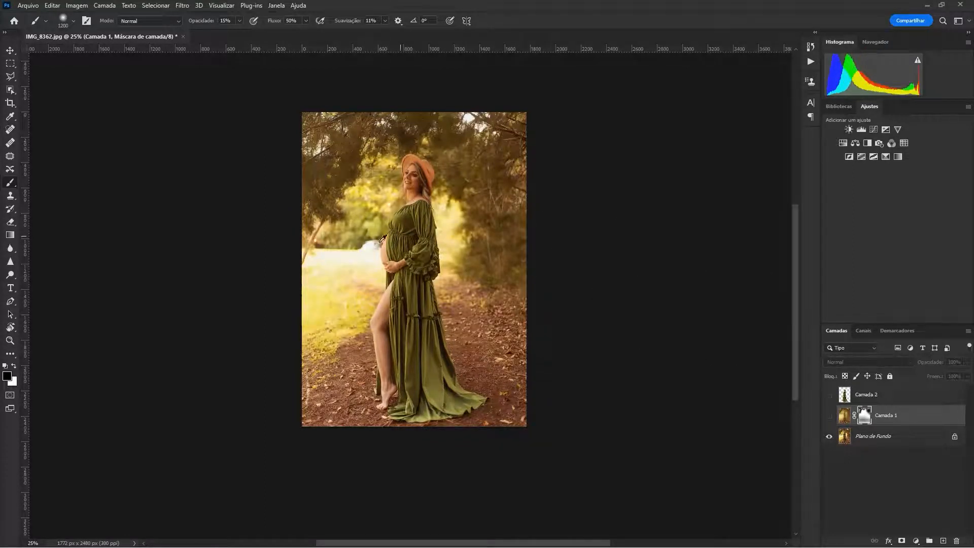
pyautogui.keyDown('alt'); pyautogui.click(830, 437); pyautogui.keyUp('alt')
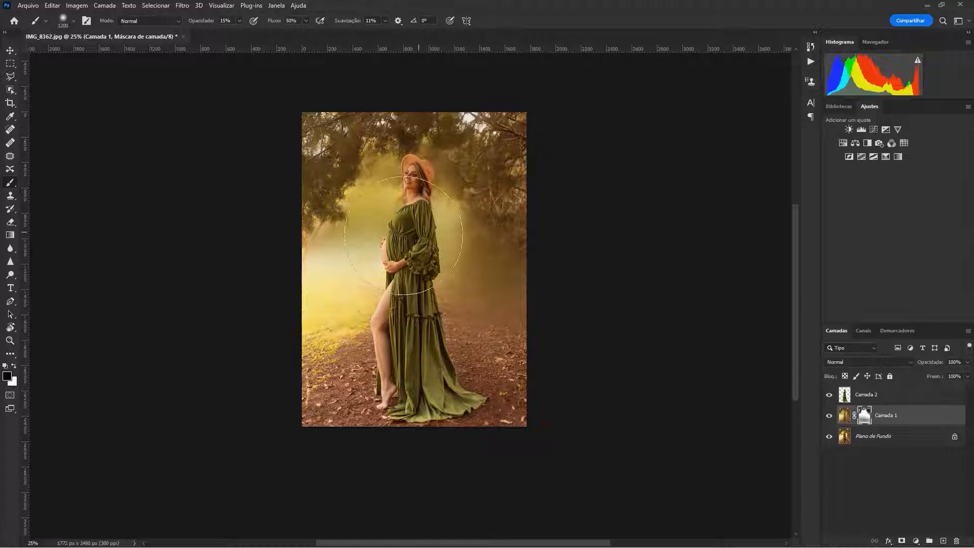
pyautogui.scroll(3, 435, 208)
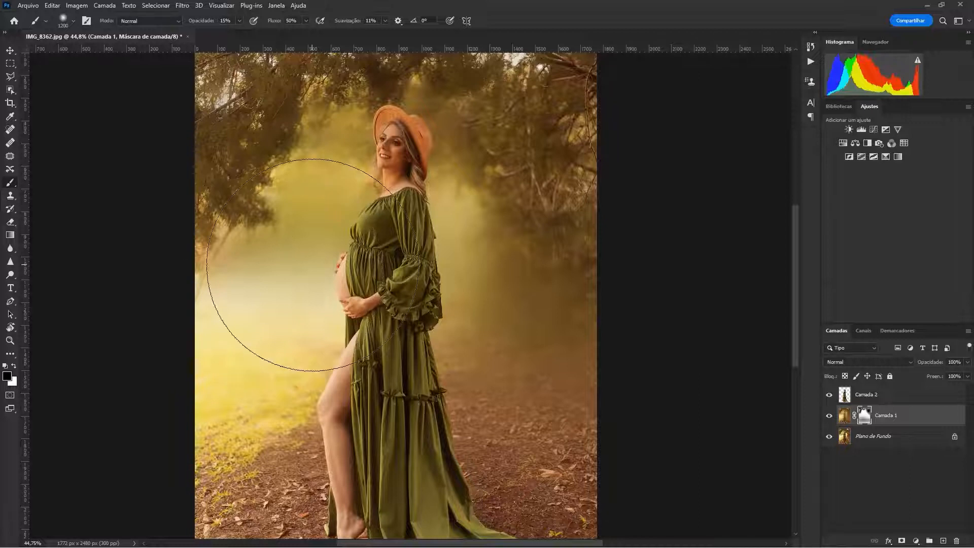
# Step: On Camada 2, outline the chest edge of the dress with the Lasso tool and clear the selection
pyautogui.click(888, 395)
pyautogui.press('x')
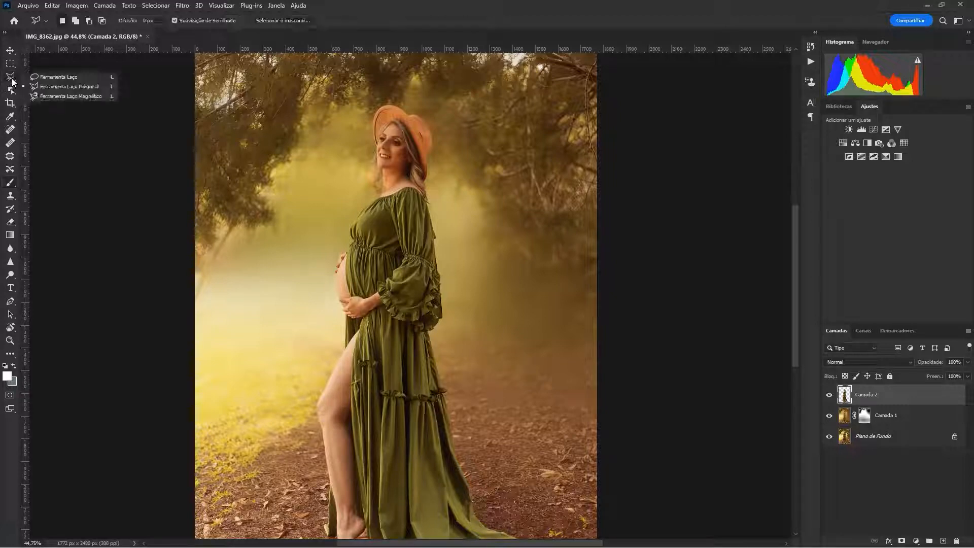
pyautogui.click(56, 76)
pyautogui.scroll(3, 389, 184)
pyautogui.scroll(5, 424, 173)
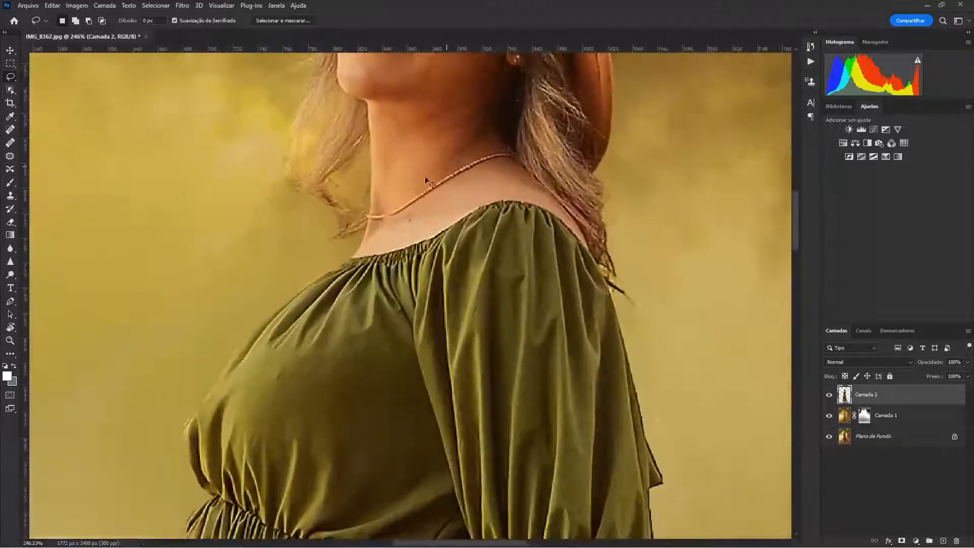
pyautogui.moveTo(364, 230)
pyautogui.mouseDown()
pyautogui.moveTo(344, 261)
pyautogui.moveTo(292, 293)
pyautogui.mouseUp()
pyautogui.moveTo(198, 407); pyautogui.dragTo(184, 436)
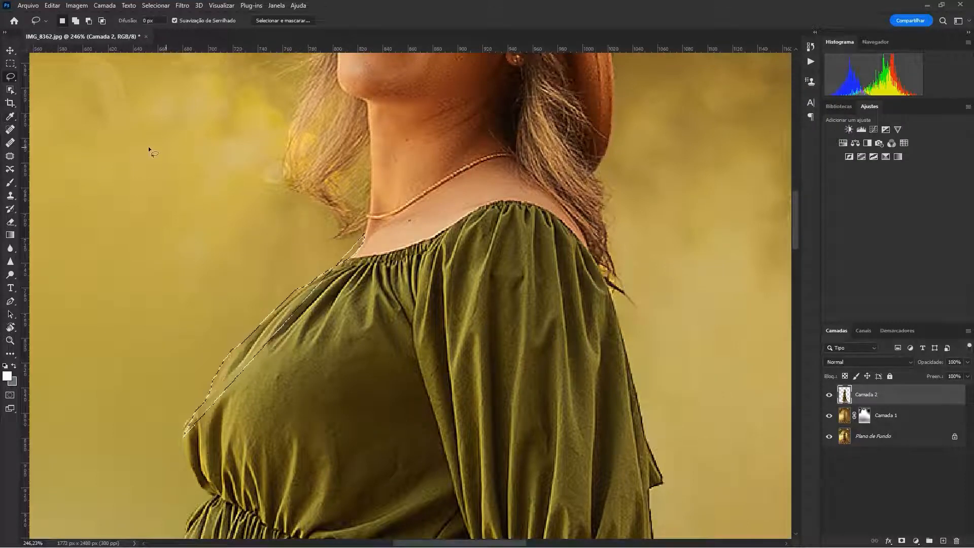
pyautogui.hotkey('ctrl', 'd')
pyautogui.click(10, 155)
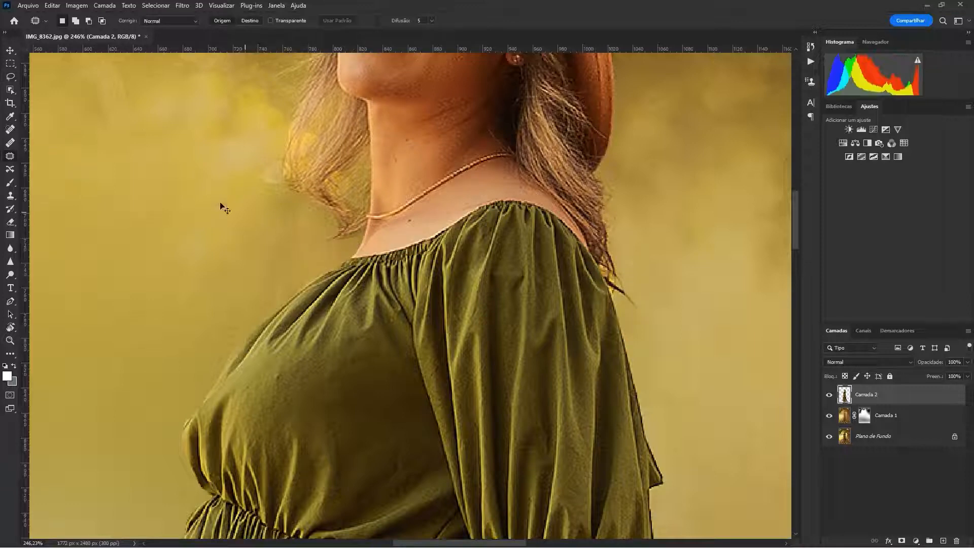
pyautogui.click(12, 90)
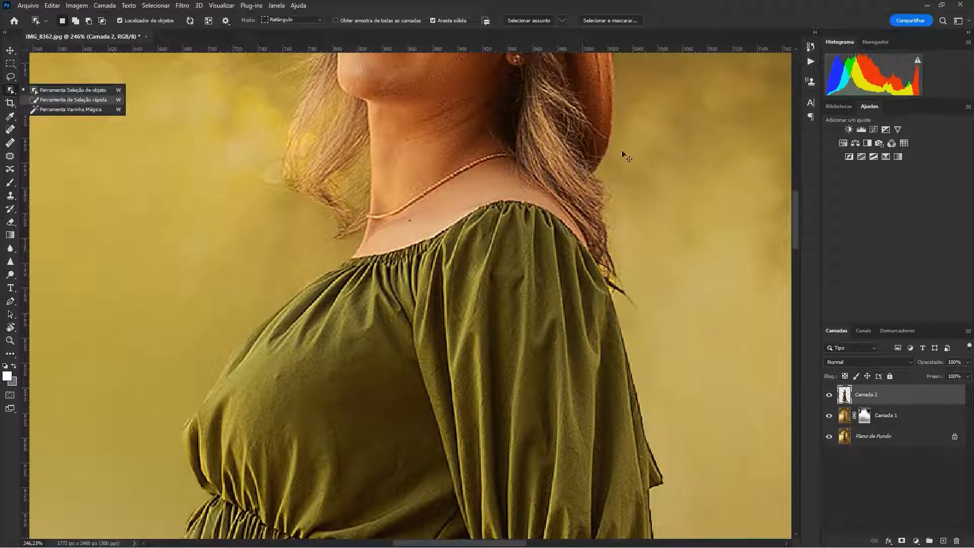
pyautogui.hotkey('ctrl', '-')
pyautogui.hotkey('ctrl', '0')
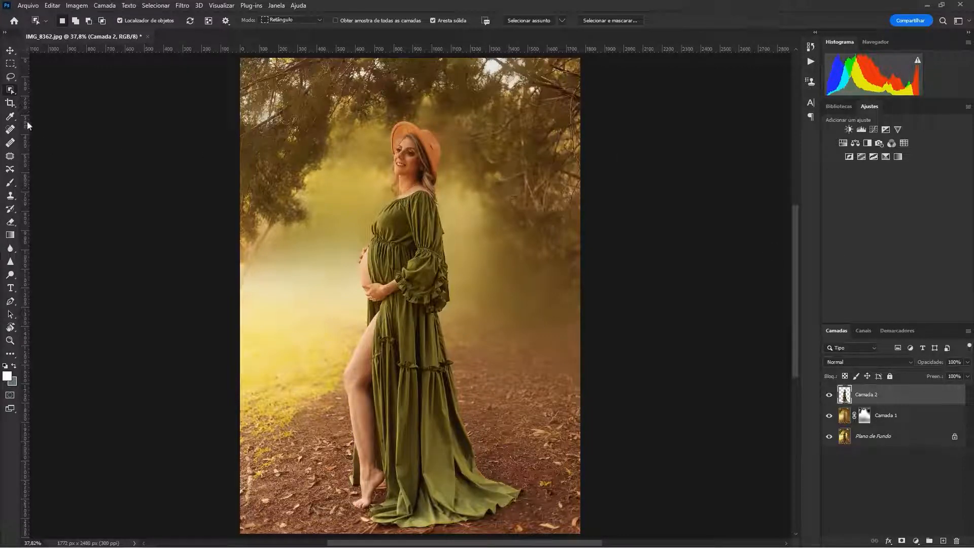
pyautogui.click(10, 104)
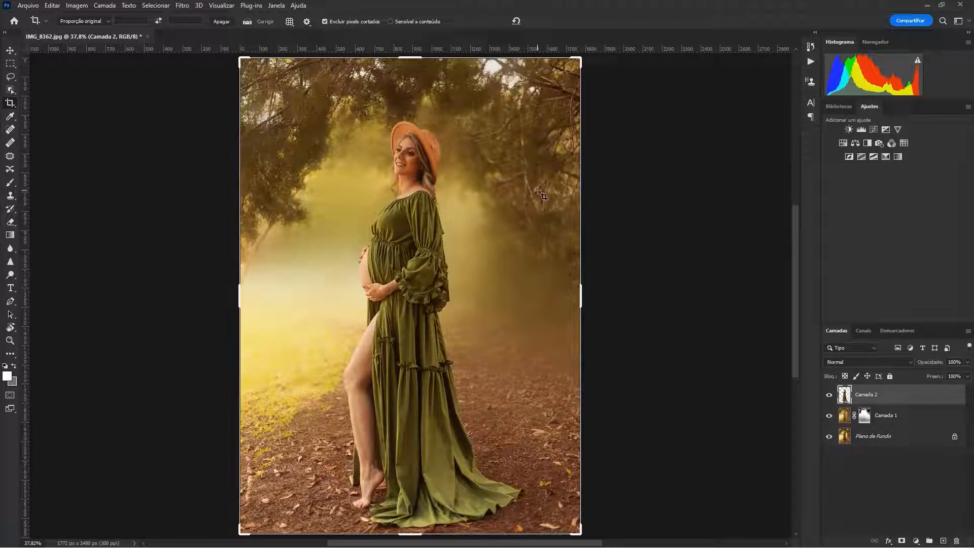
pyautogui.click(12, 91)
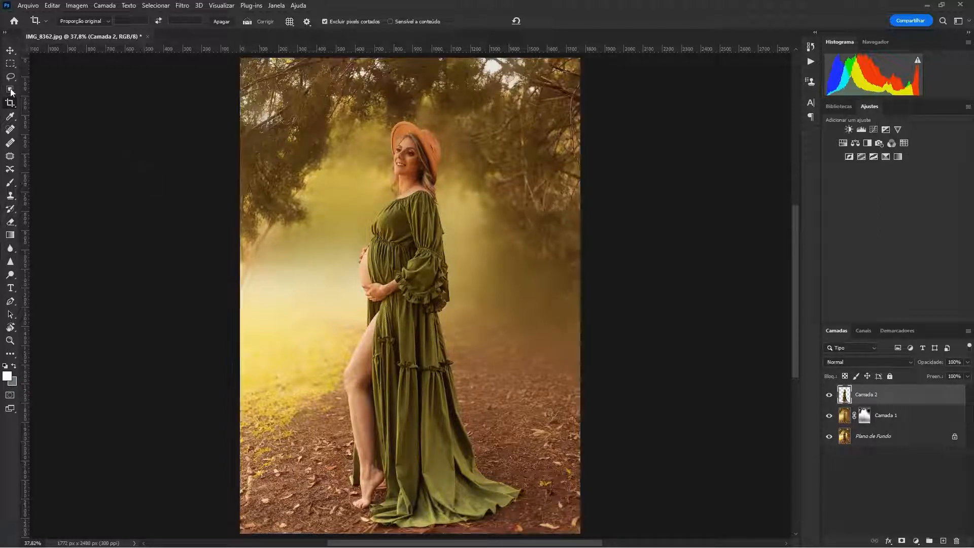